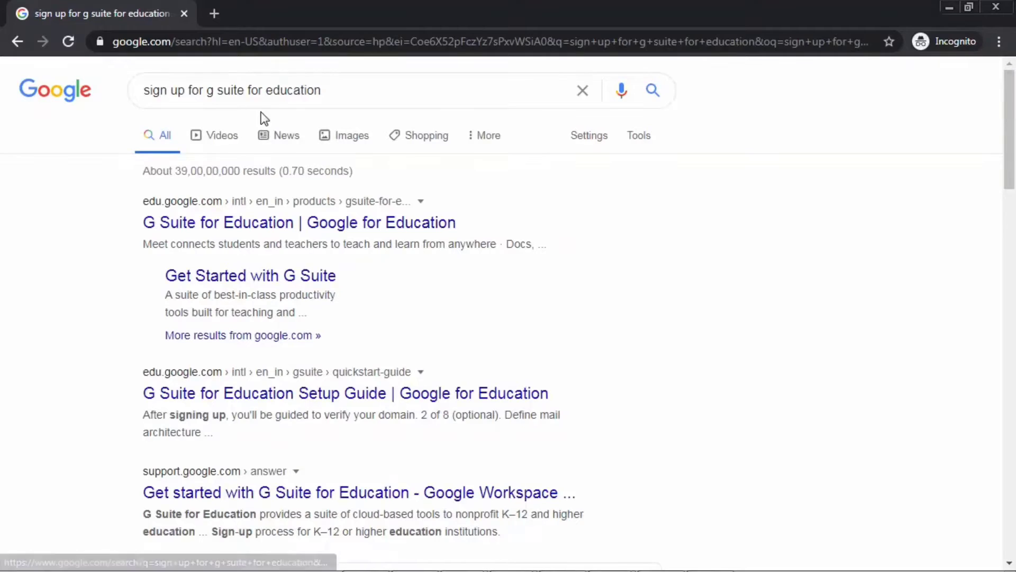
# Open the 'G Suite for Education | Google for Education' search result.
pyautogui.click(304, 225)
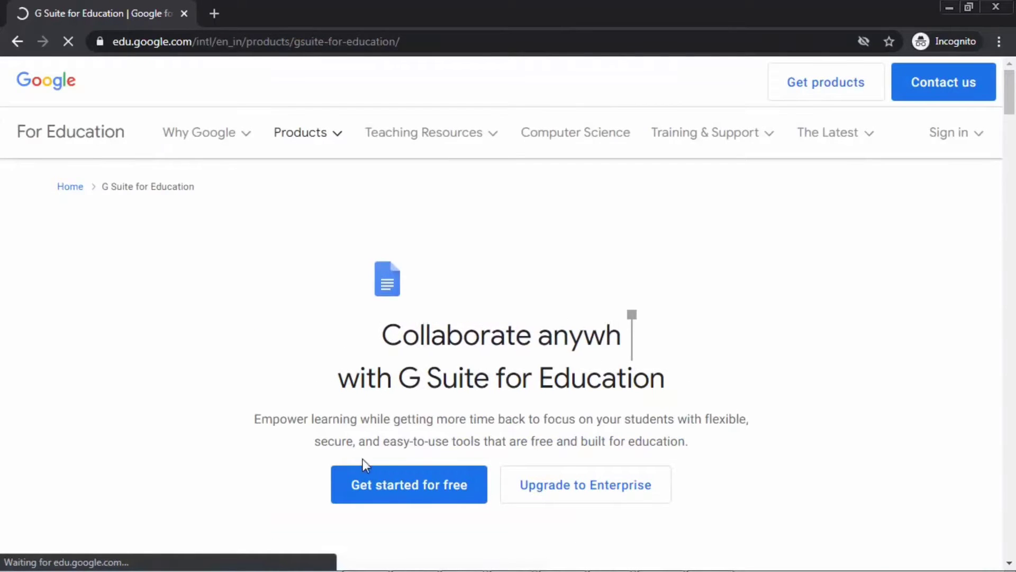
# Start the free sign-up via 'Get started for free' on the product page.
pyautogui.scroll(-3, 459, 404)
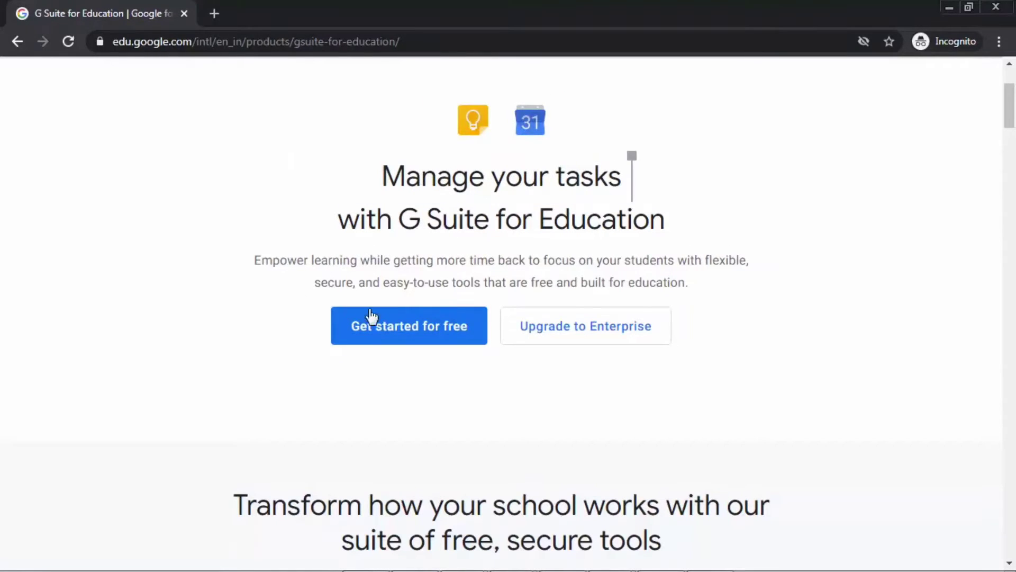
pyautogui.click(410, 325)
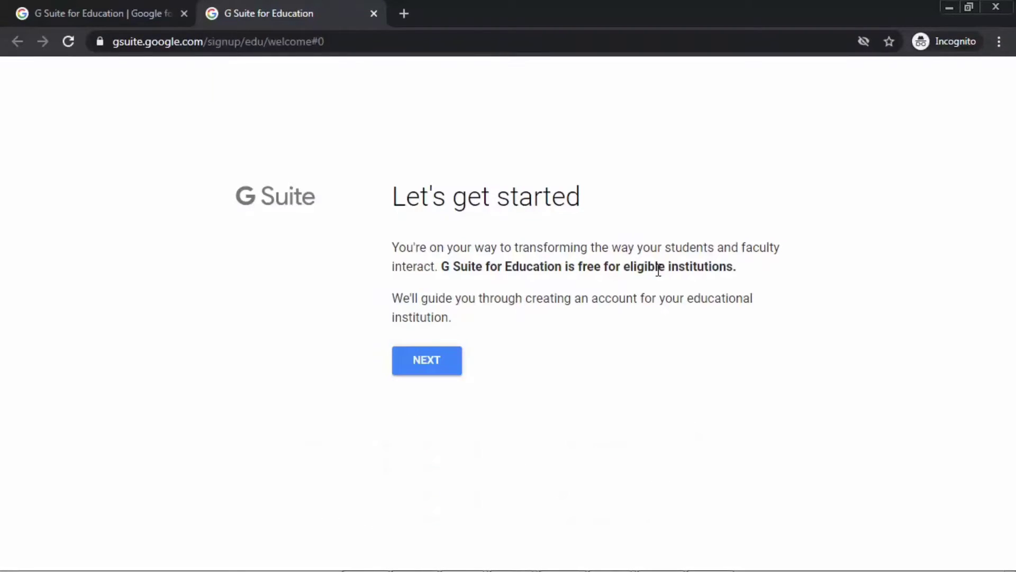
# Enter the institution's name and classify it as Higher education.
pyautogui.click(405, 375)
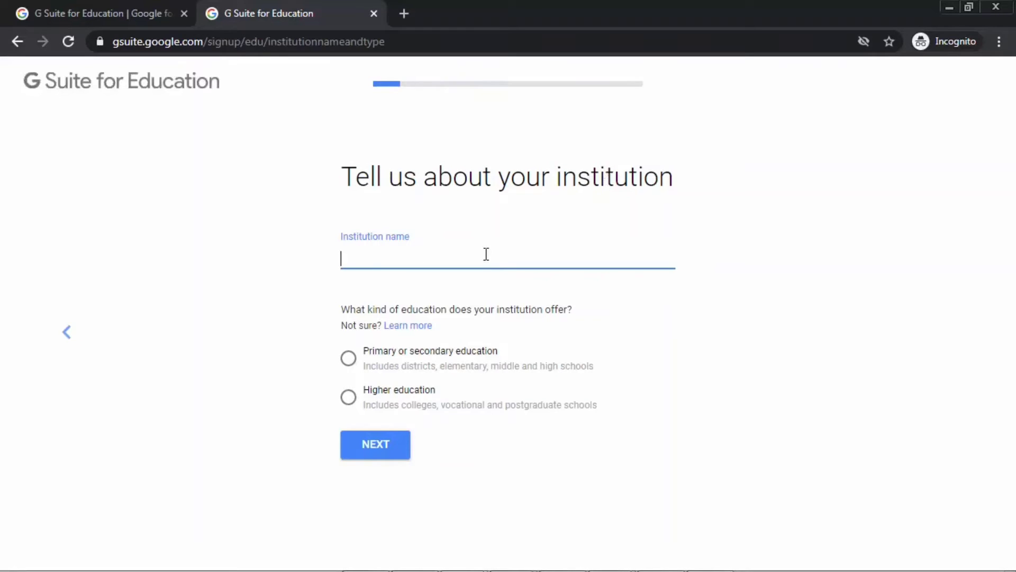
pyautogui.write('Malkeet Singh Aca')
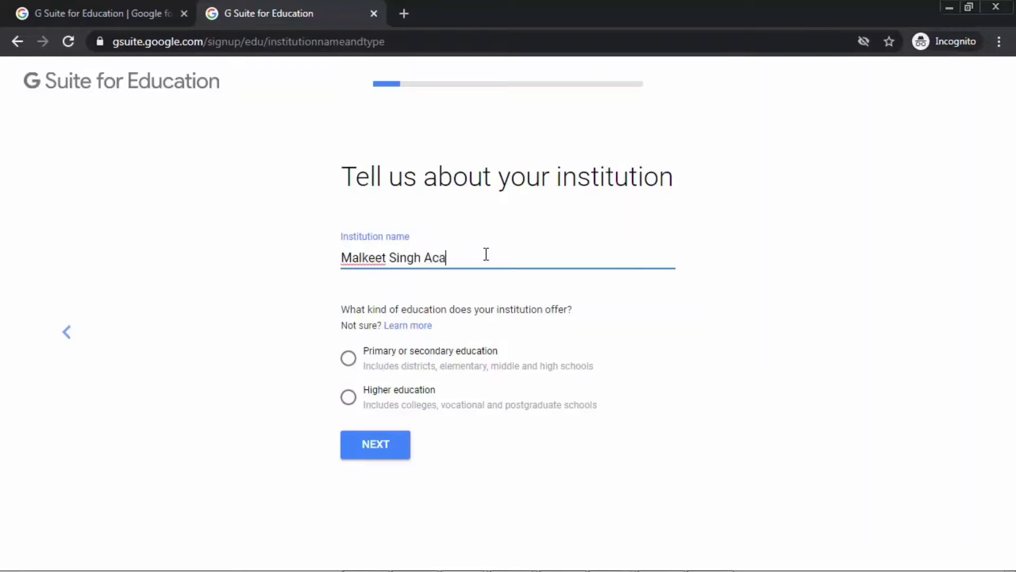
pyautogui.write('demy')
pyautogui.click(348, 402)
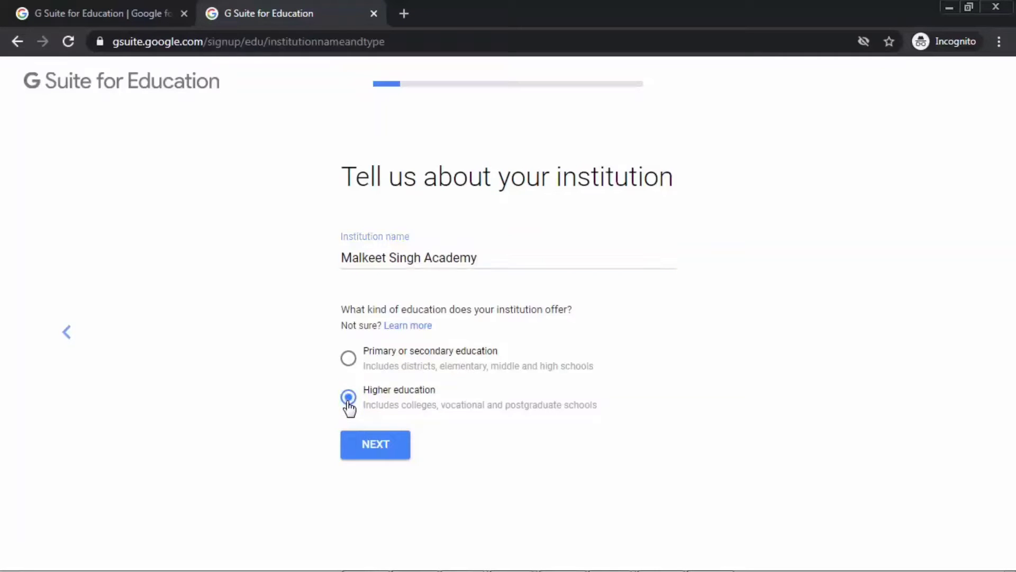
pyautogui.click(379, 443)
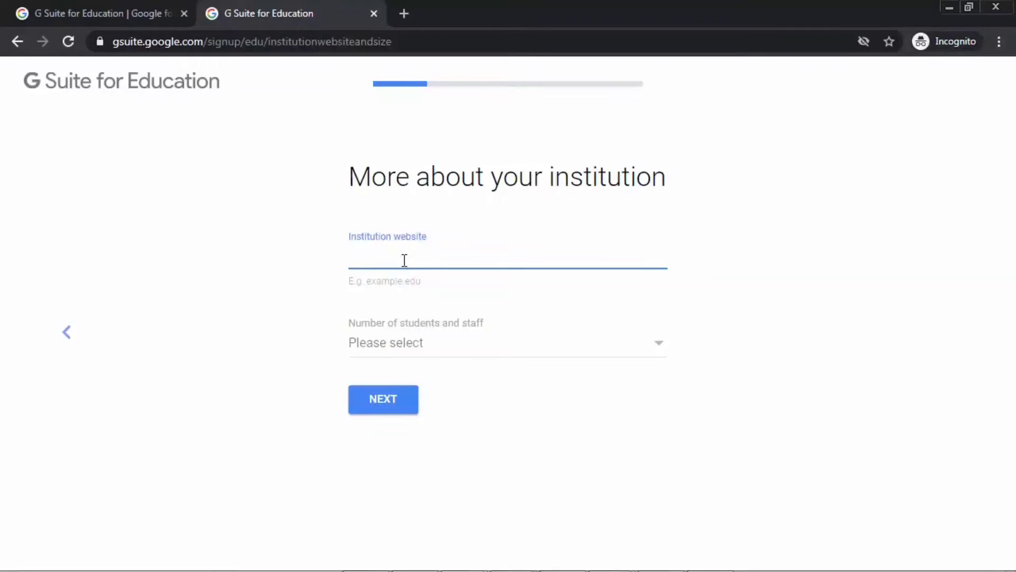
pyautogui.write('www.11education11.com')
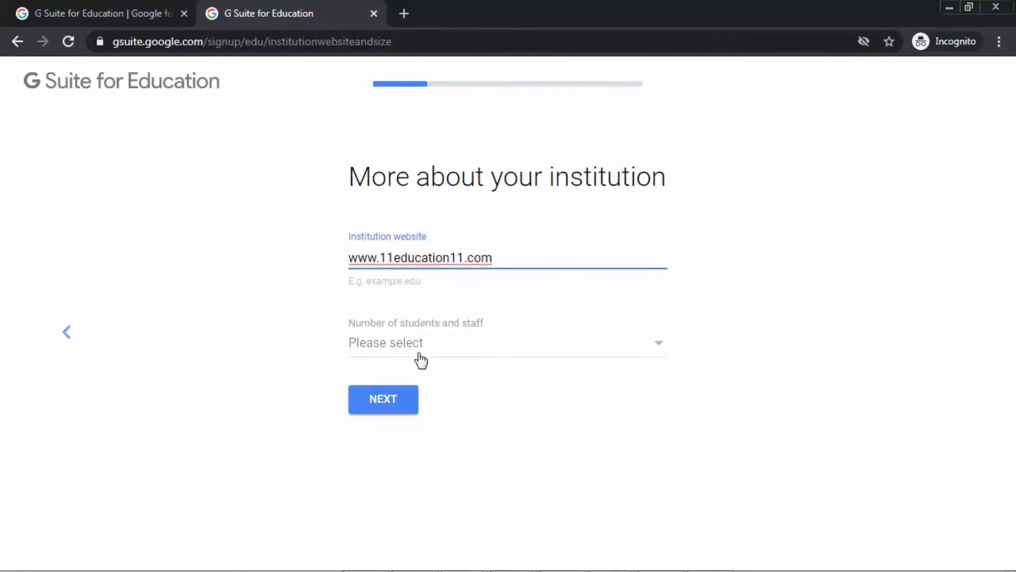
pyautogui.click(520, 348)
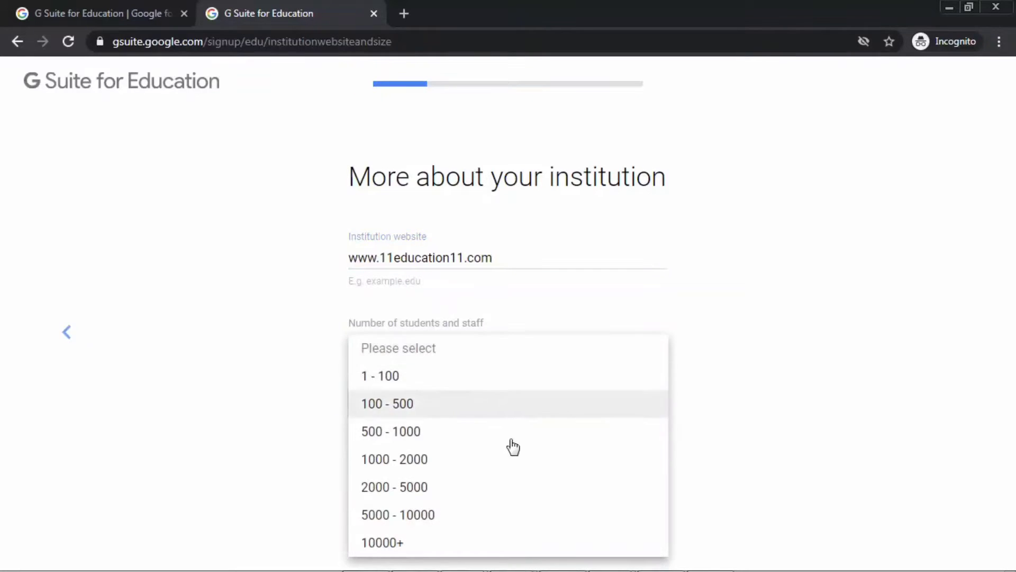
pyautogui.click(424, 541)
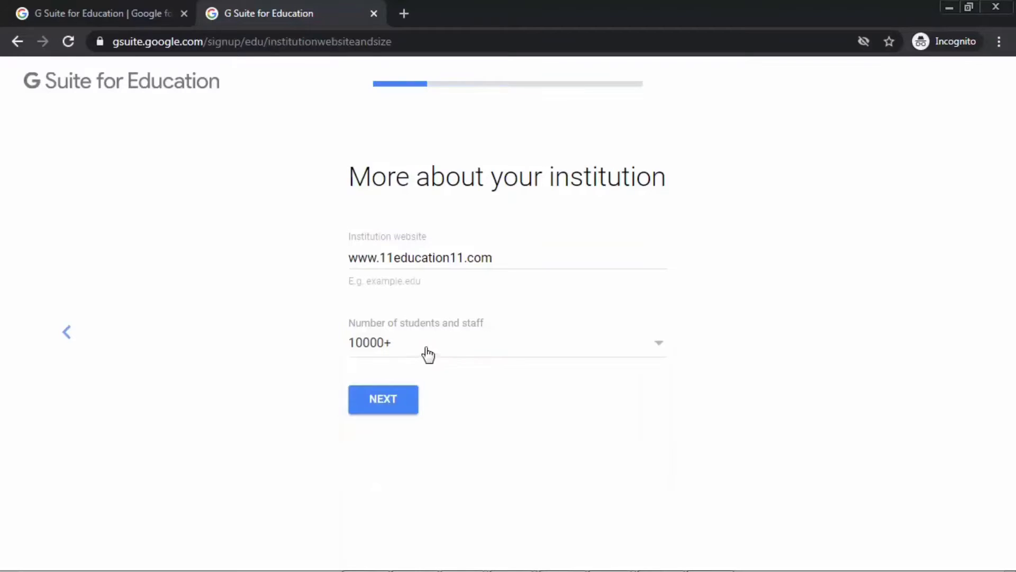
pyautogui.click(387, 416)
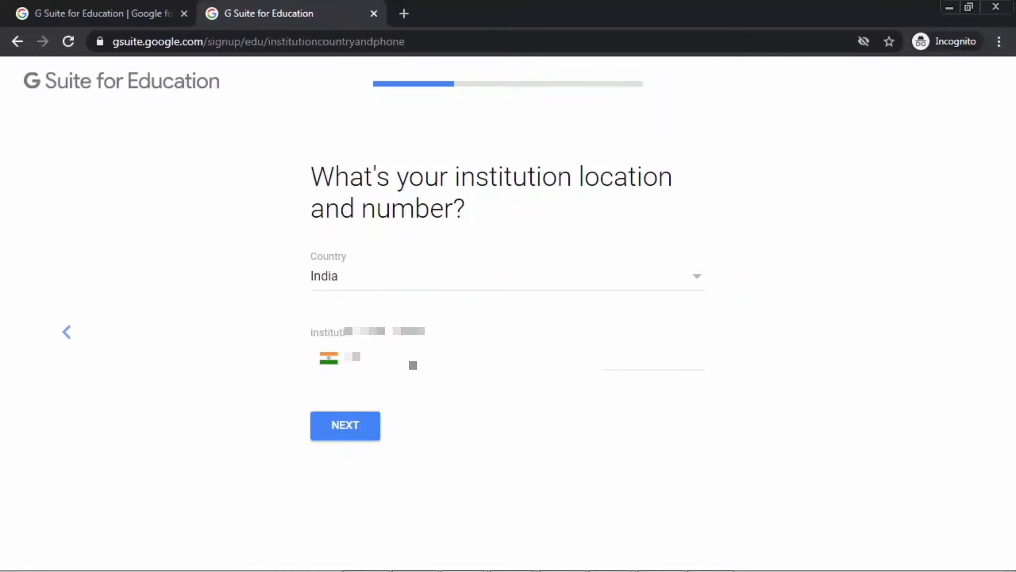
# Enter the institution's phone number, keeping India as the country.
pyautogui.click(412, 364)
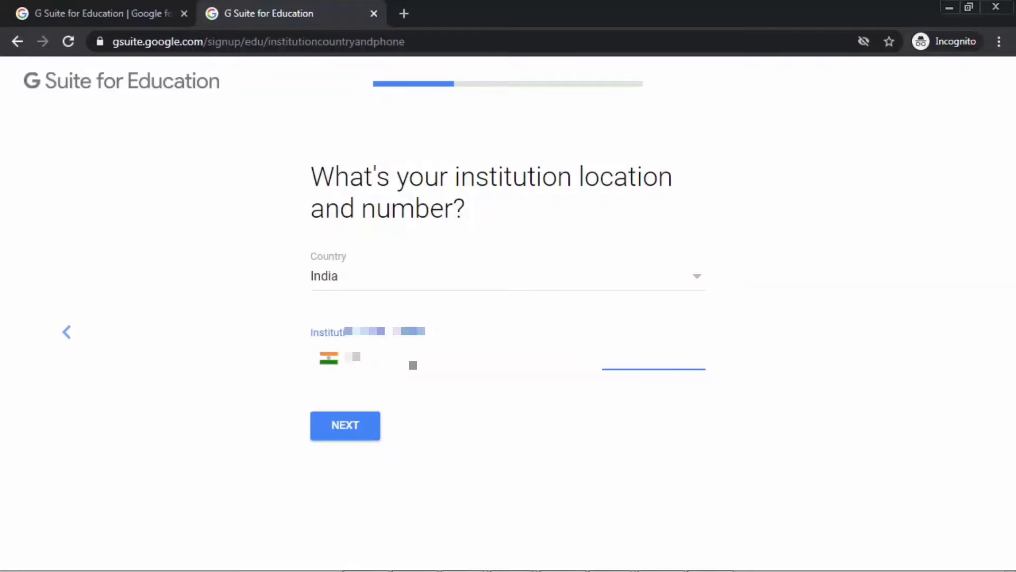
pyautogui.write('98765')
pyautogui.click(349, 434)
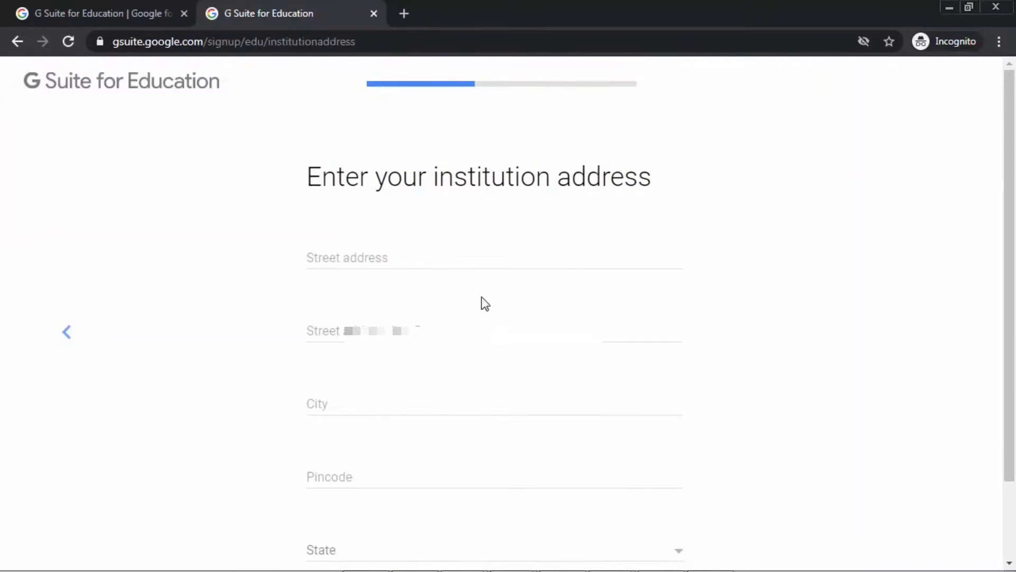
# Autofill the institution's street address from the saved suggestion and choose Punjab as the state.
pyautogui.click(400, 259)
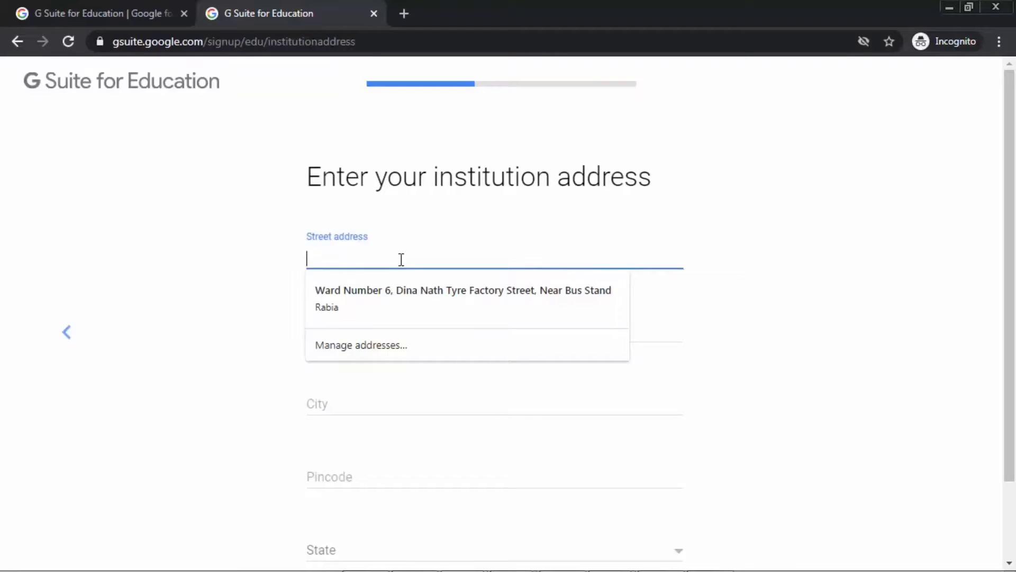
pyautogui.click(408, 288)
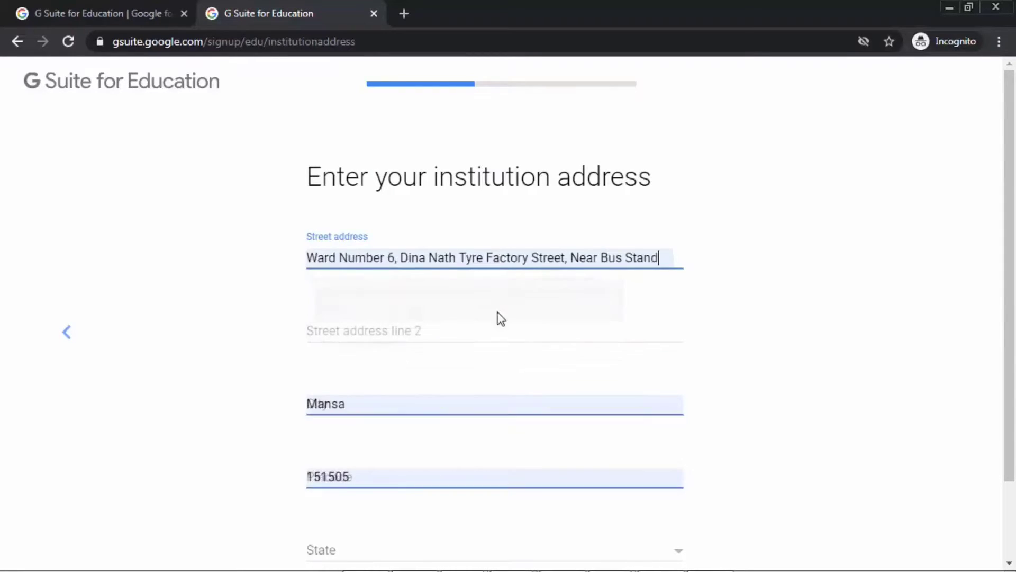
pyautogui.scroll(-2, 671, 361)
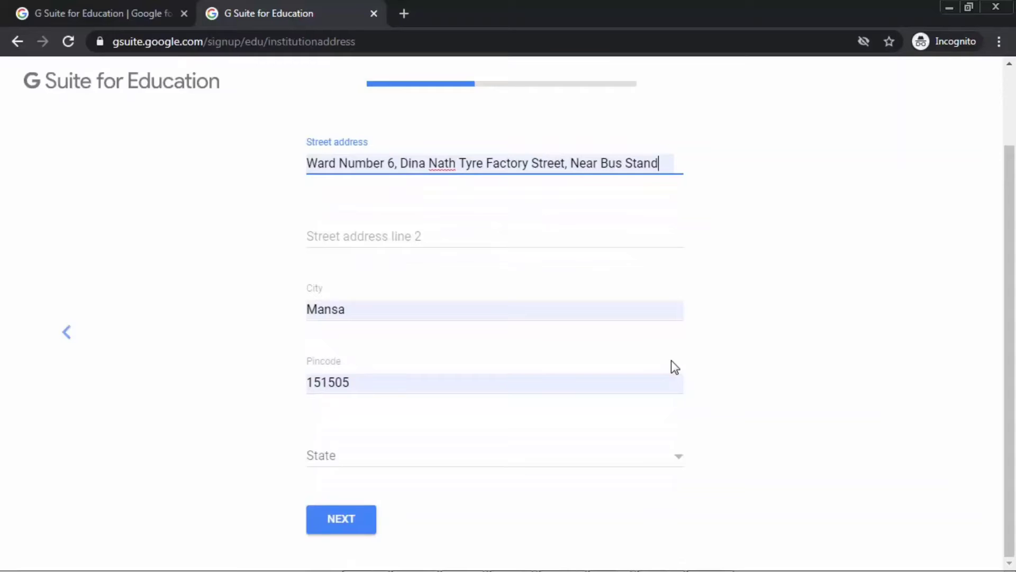
pyautogui.click(440, 454)
pyautogui.scroll(-15, 437, 450)
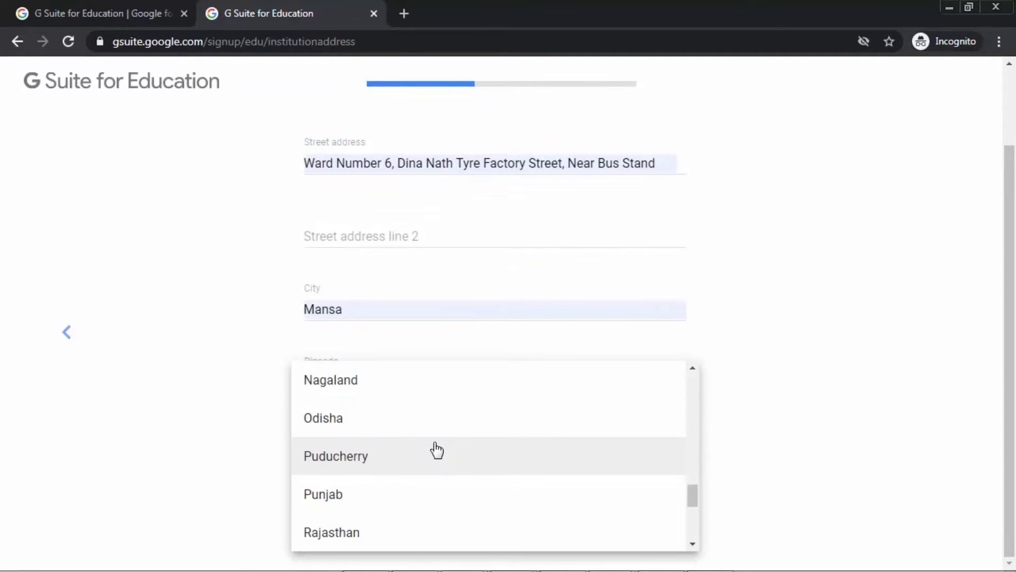
pyautogui.click(407, 489)
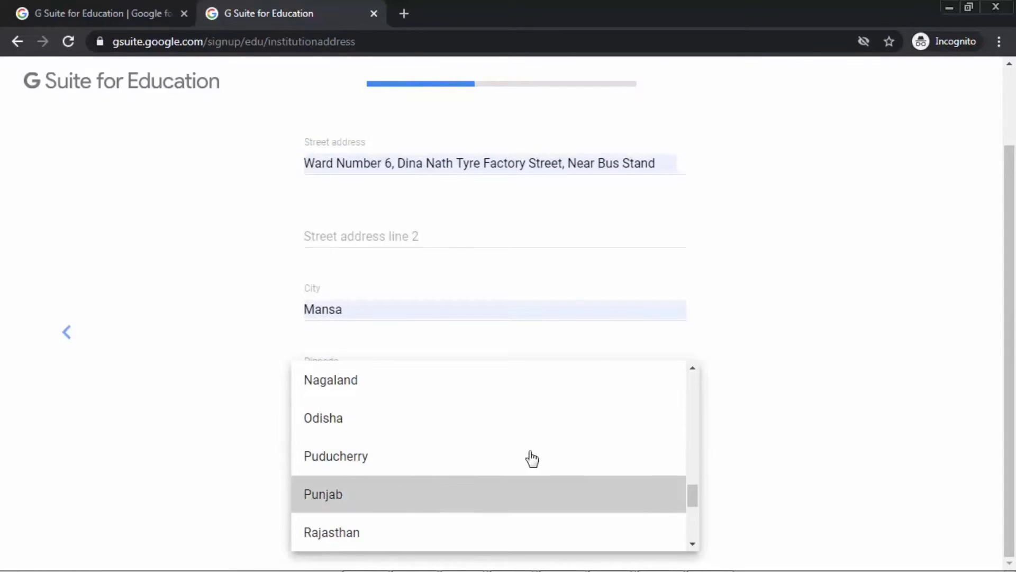
pyautogui.scroll(2, 524, 421)
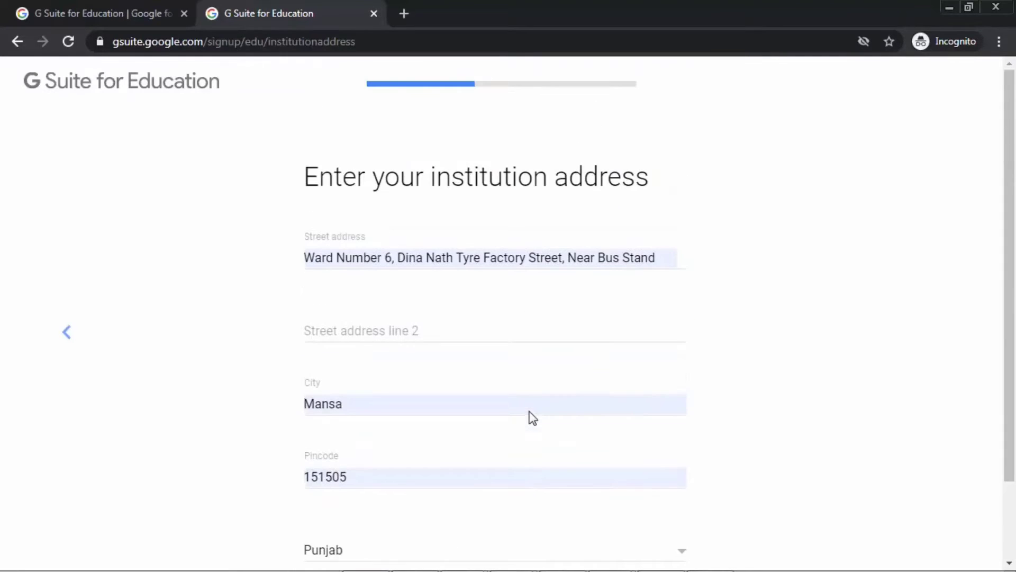
pyautogui.scroll(-1, 532, 416)
pyautogui.scroll(-1, 531, 406)
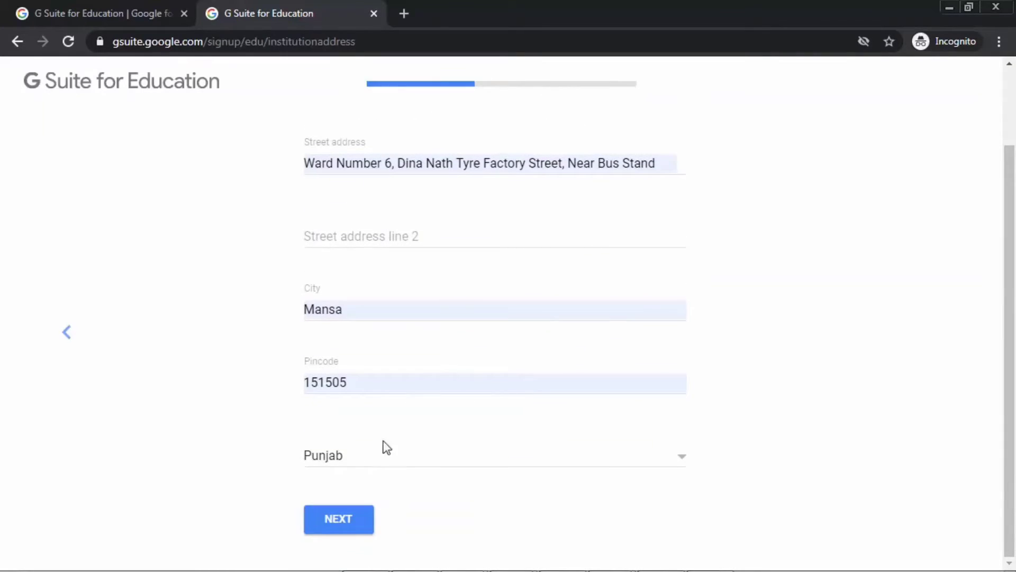
pyautogui.click(340, 529)
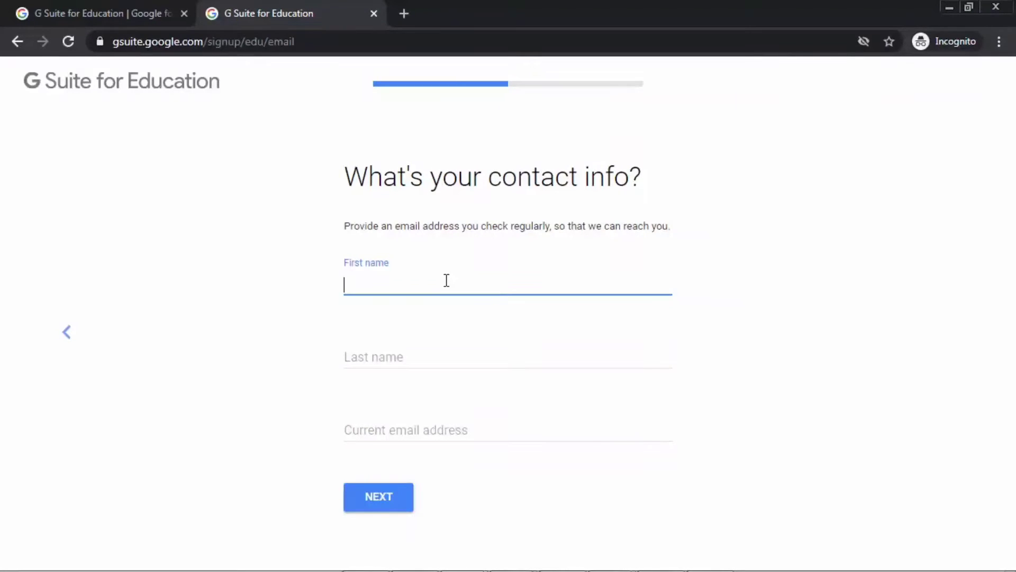
# Enter the contact's first name, last name and current email address.
pyautogui.write('JAsi')
pyautogui.press('BackSpace')
pyautogui.press('BackSpace')
pyautogui.press('BackSpace')
pyautogui.press('Tab')
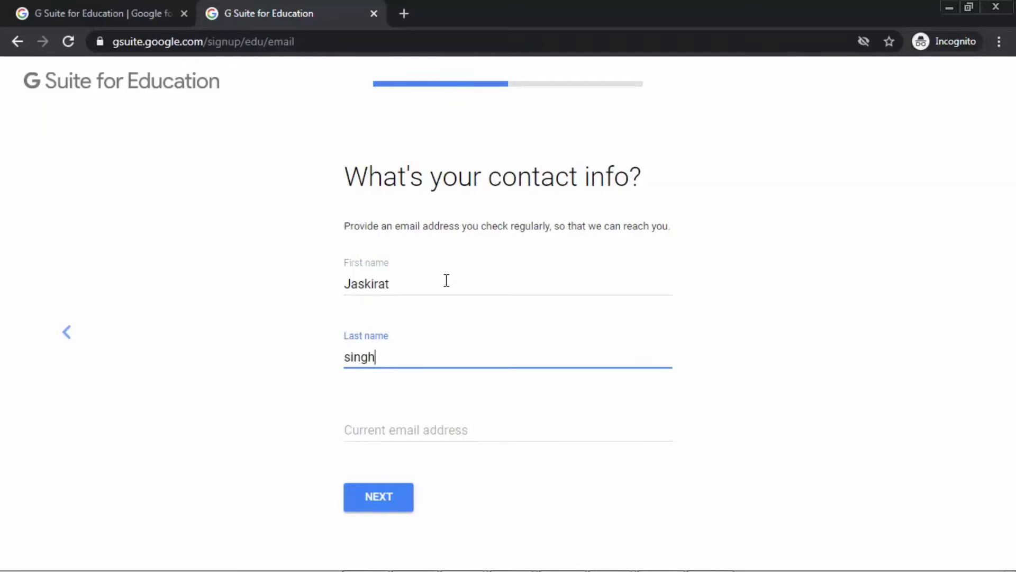
pyautogui.press('Tab')
pyautogui.write('ja')
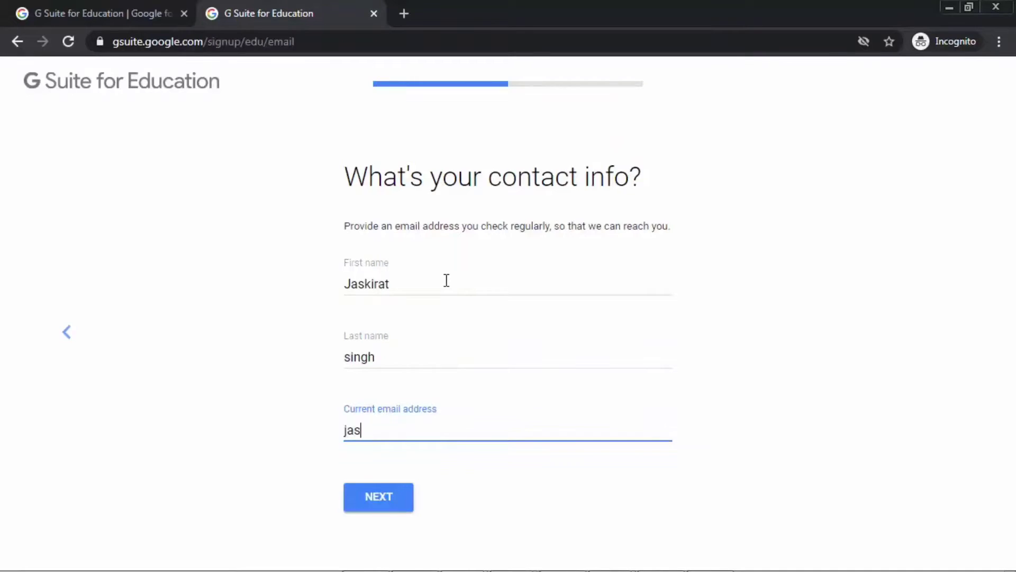
pyautogui.write('s')
pyautogui.press('BackSpace')
pyautogui.press('BackSpace')
pyautogui.press('BackSpace')
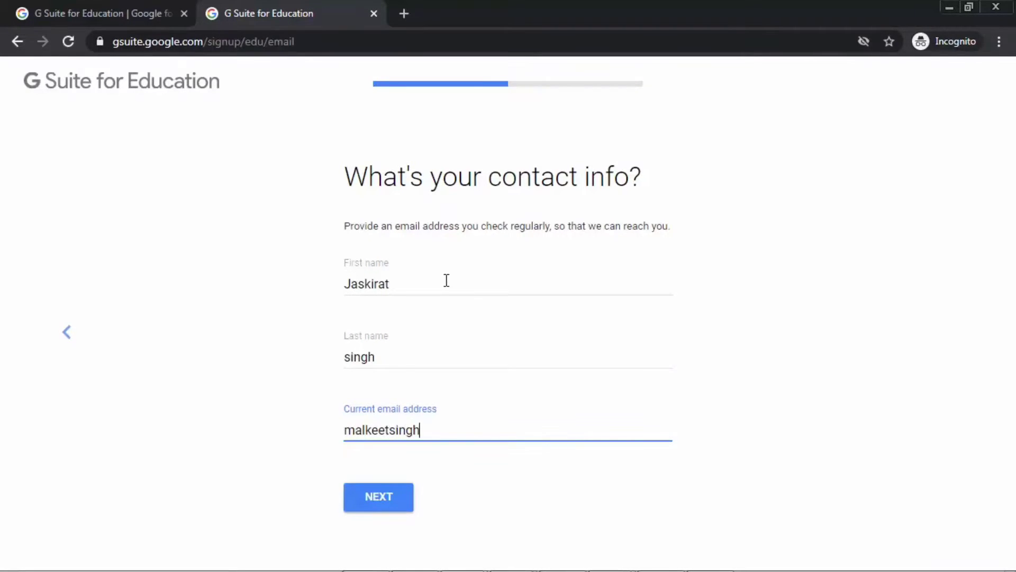
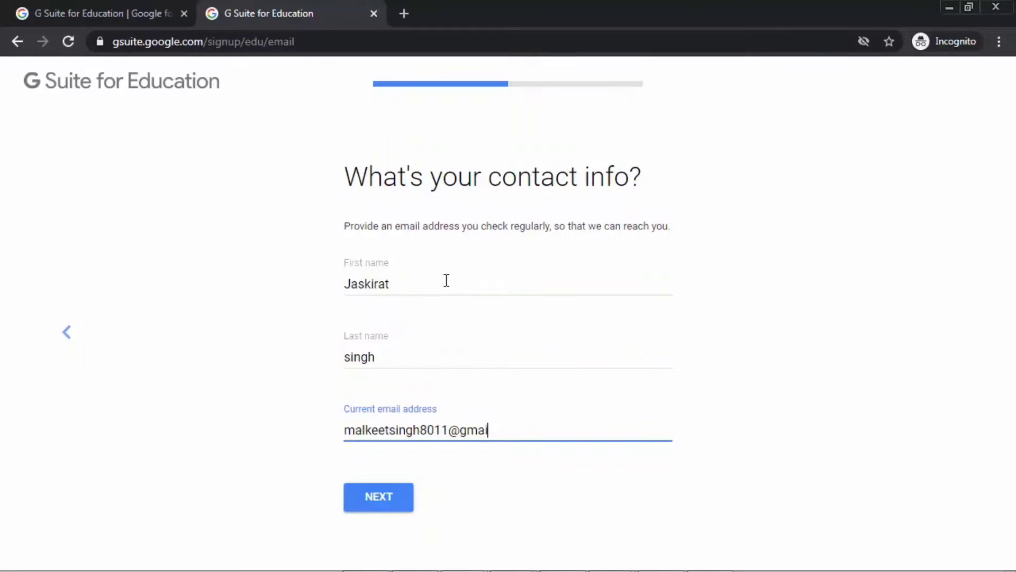
pyautogui.click(385, 498)
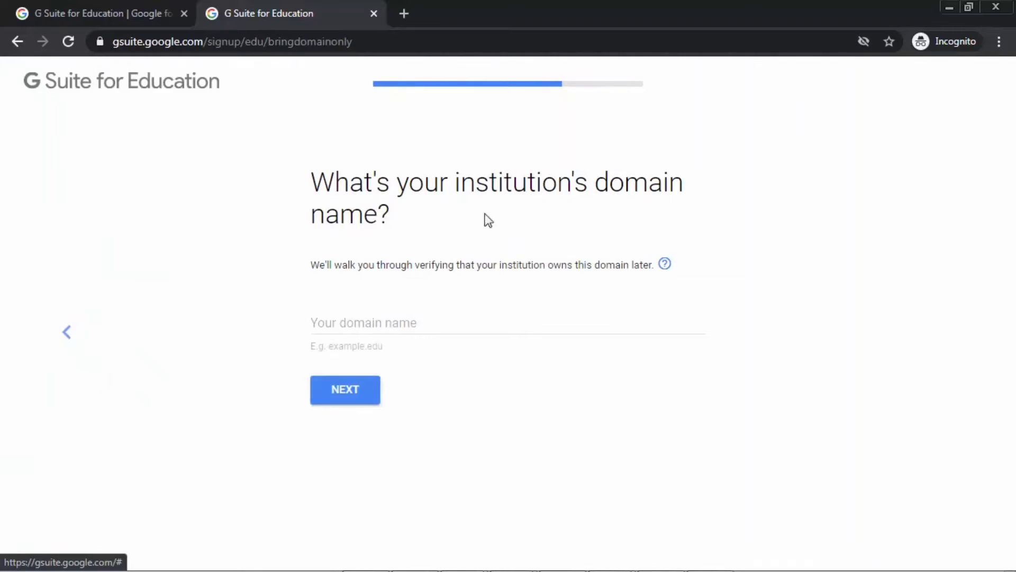
pyautogui.click(409, 329)
pyautogui.write('www')
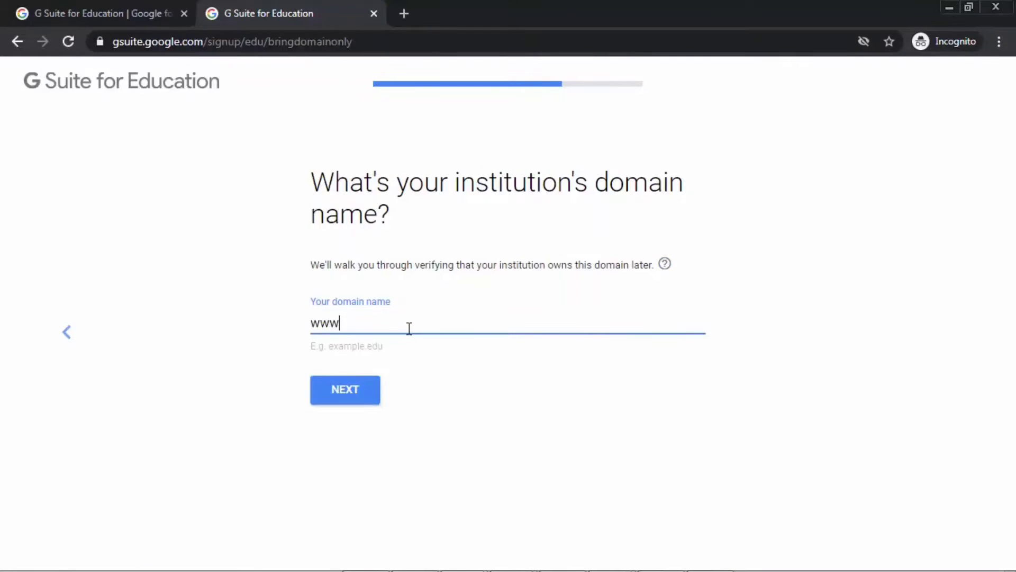
pyautogui.write('.11education11.com')
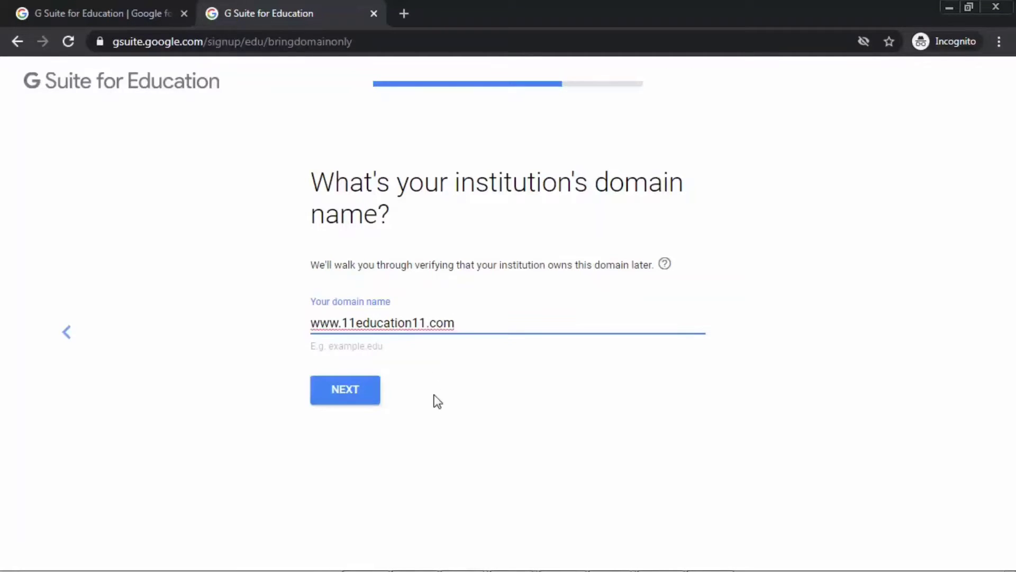
pyautogui.click(359, 394)
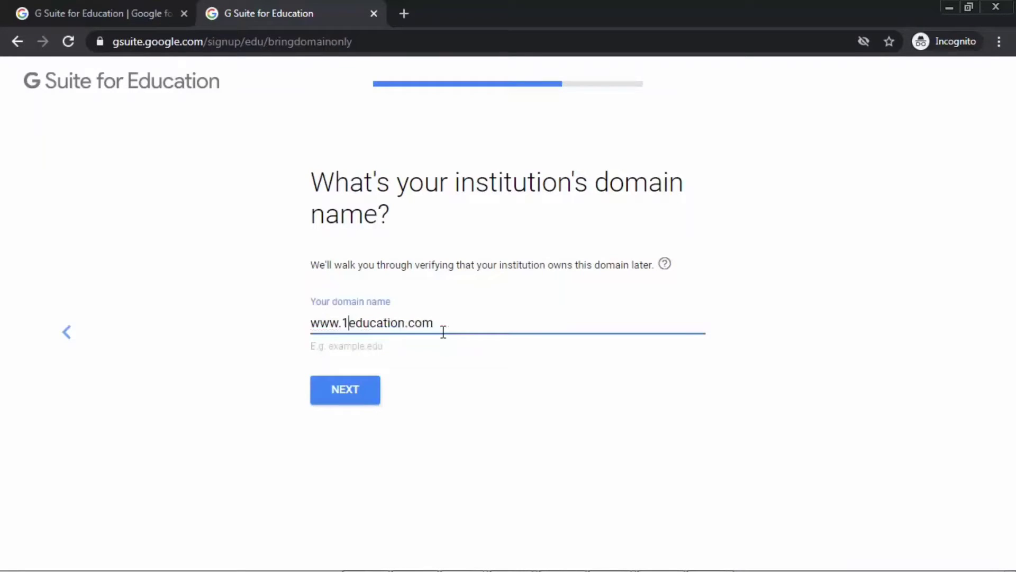
# Correct the domain to education111.com and confirm using it for the account.
pyautogui.press('BackSpace')
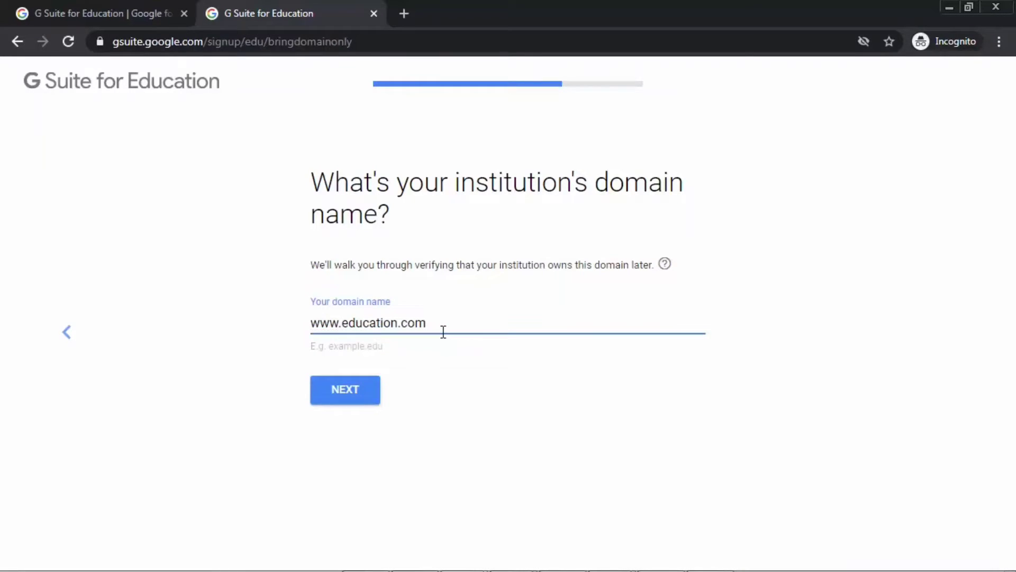
pyautogui.press('Right')
pyautogui.write('111')
pyautogui.click(444, 406)
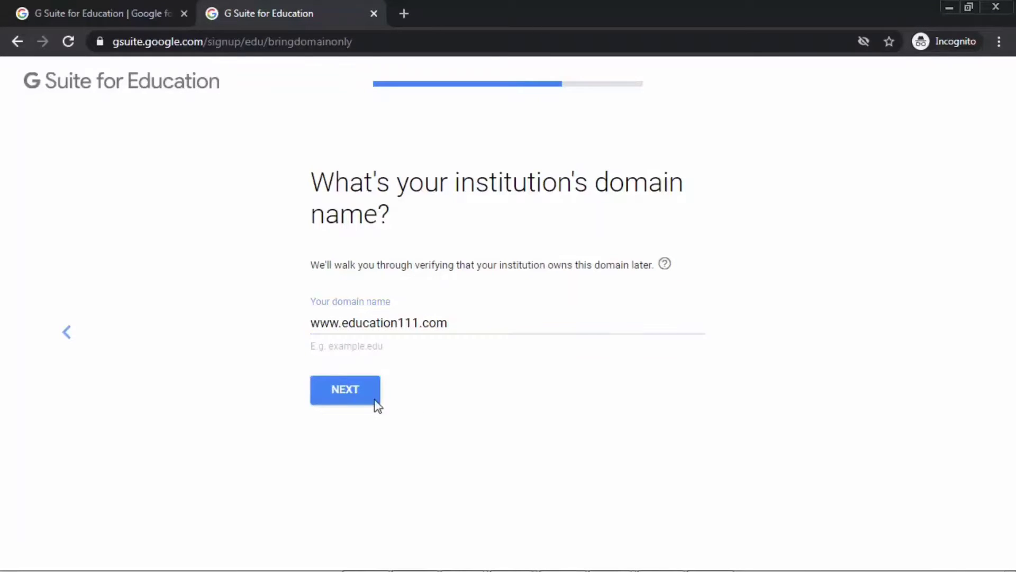
pyautogui.click(352, 391)
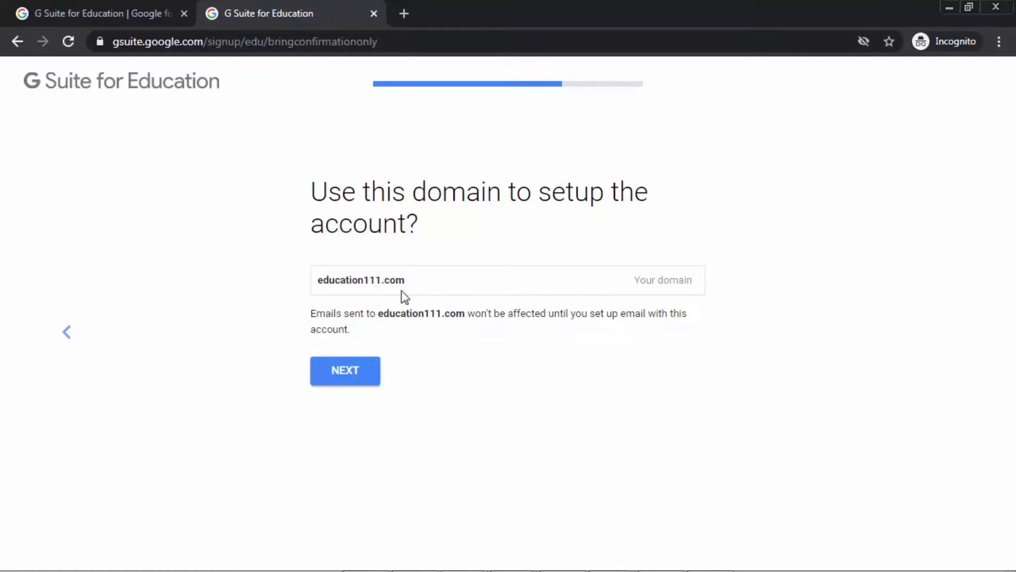
pyautogui.click(352, 382)
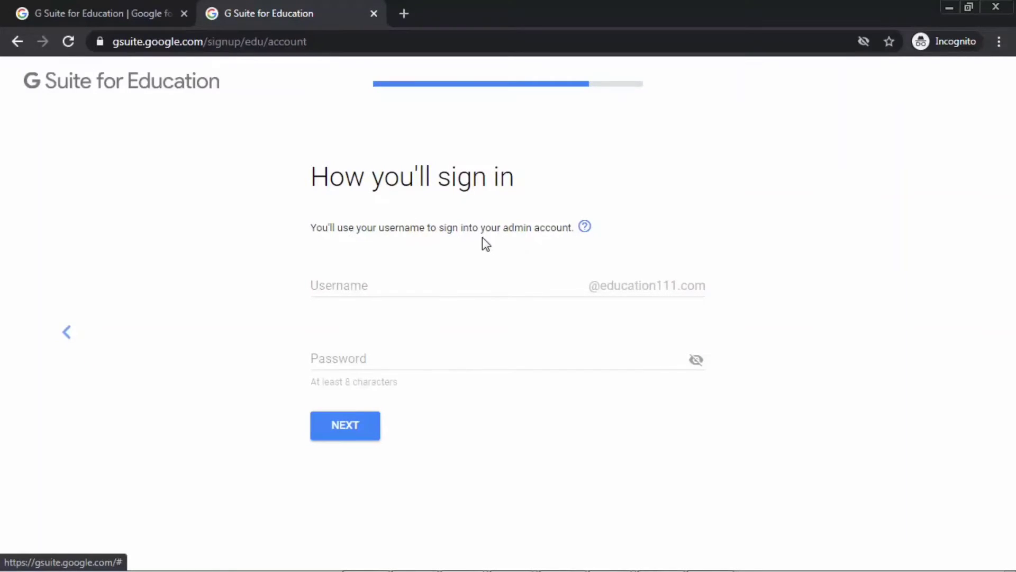
# Enter the admin username and account password for education111.com.
pyautogui.click(494, 289)
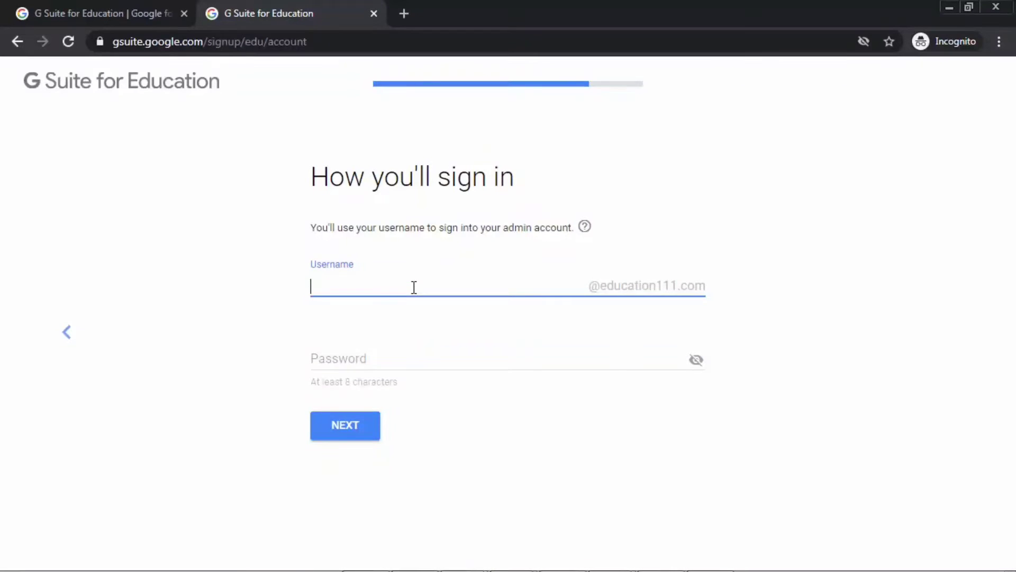
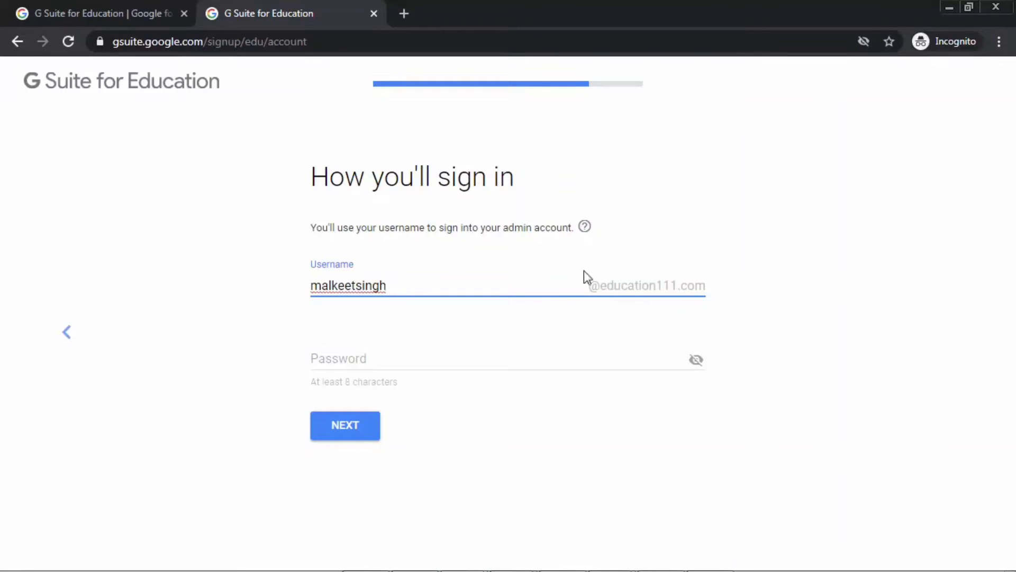
pyautogui.click(419, 355)
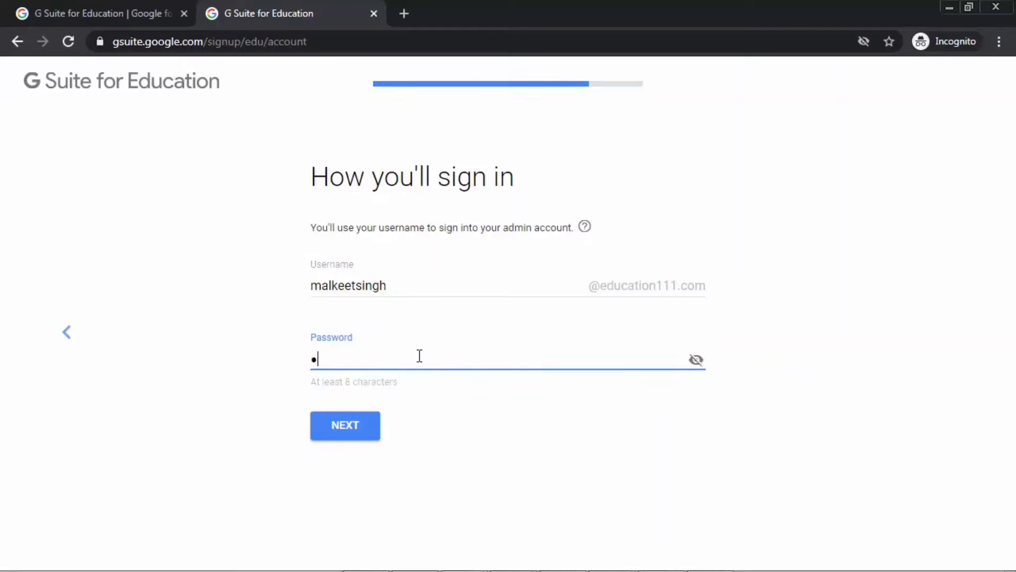
pyautogui.write('••••••••••••')
pyautogui.click(331, 286)
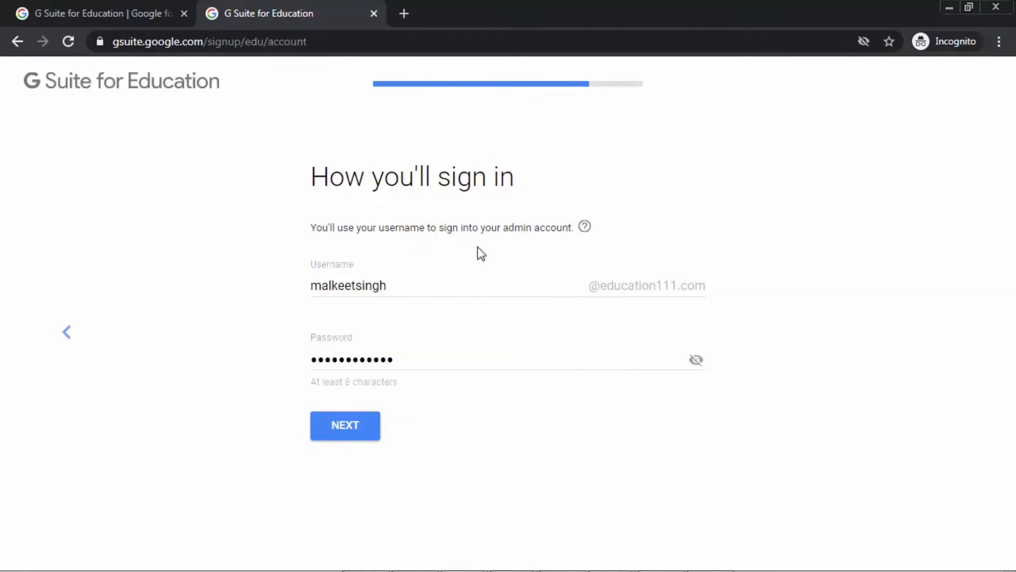
pyautogui.click(342, 433)
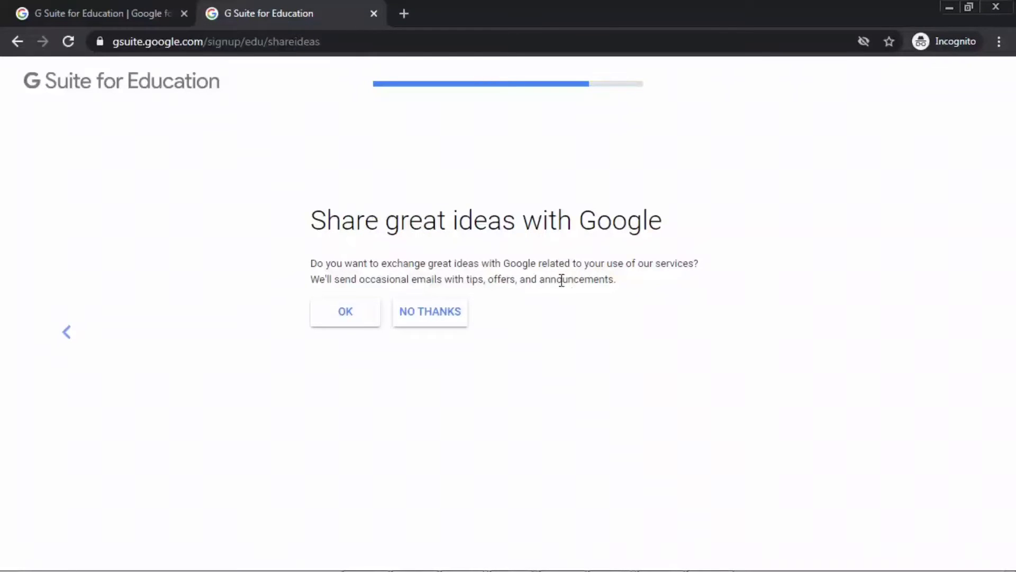
# Accept the 'Share great ideas with Google' emails, then read and agree to the School Consent.
pyautogui.click(359, 318)
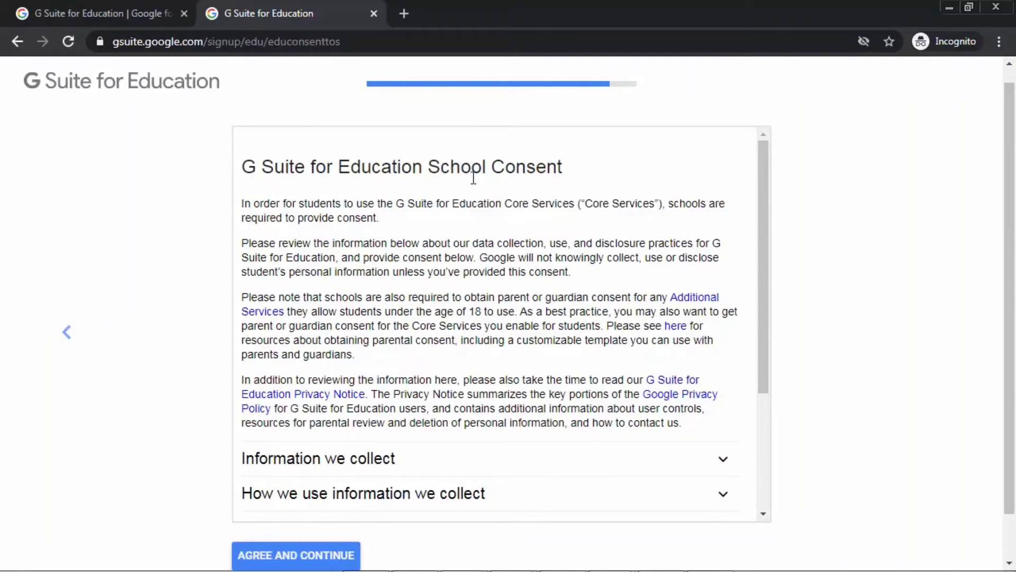
pyautogui.scroll(-3, 701, 281)
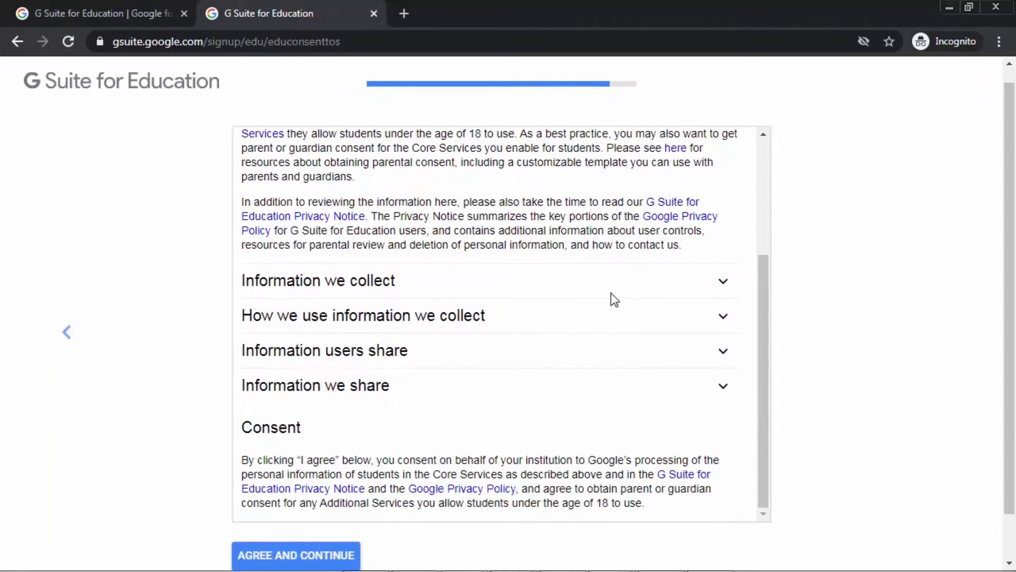
pyautogui.scroll(-1, 650, 305)
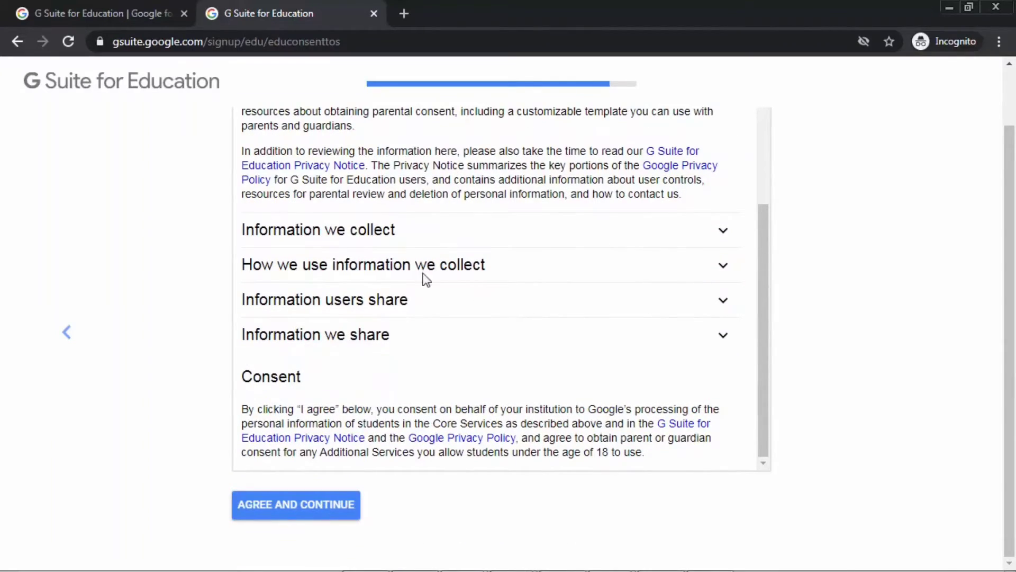
pyautogui.click(306, 513)
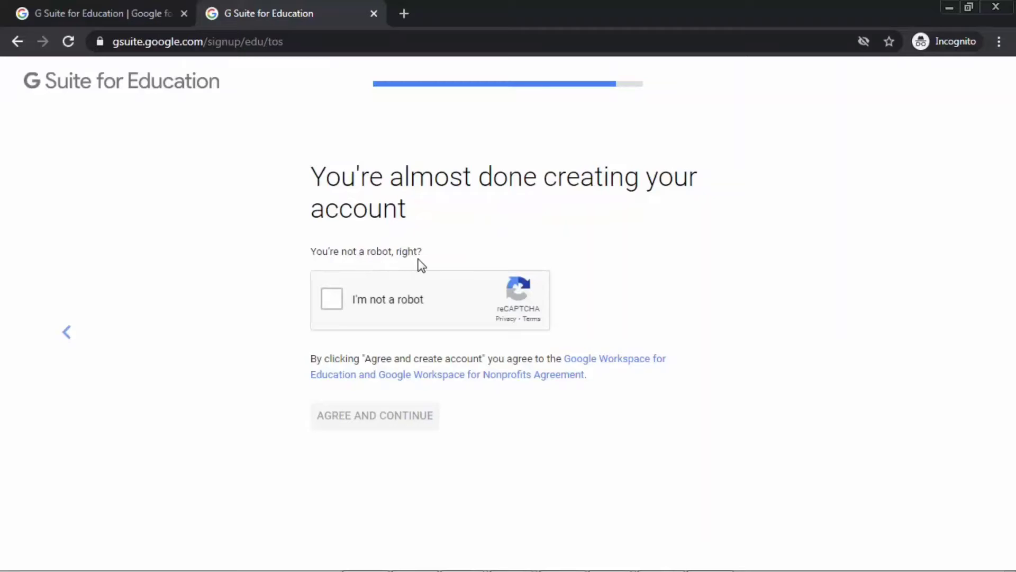
# Pass the reCAPTCHA by selecting the four traffic-light tiles, then agree to the terms to create the account.
pyautogui.click(340, 300)
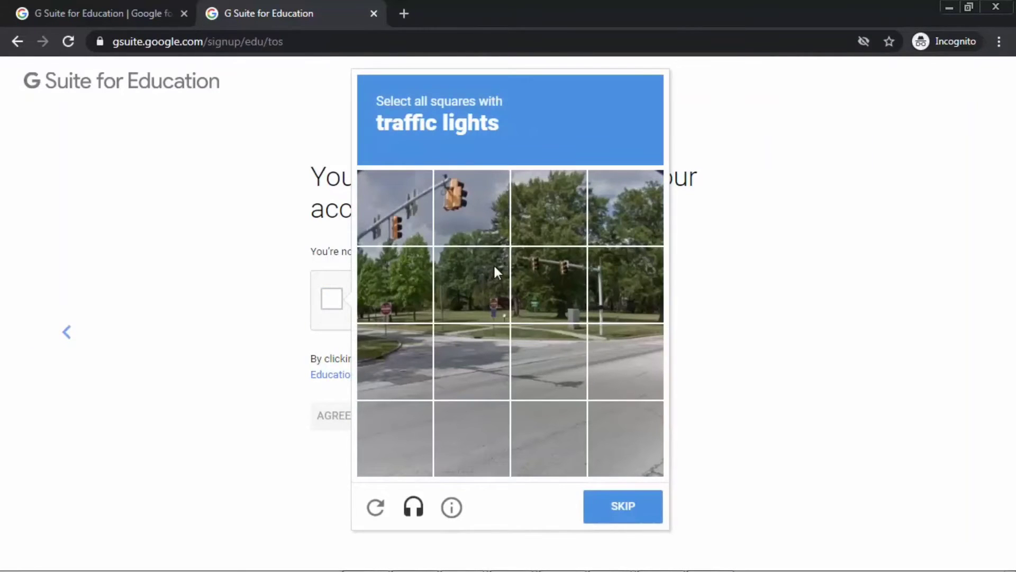
pyautogui.click(398, 214)
pyautogui.click(448, 199)
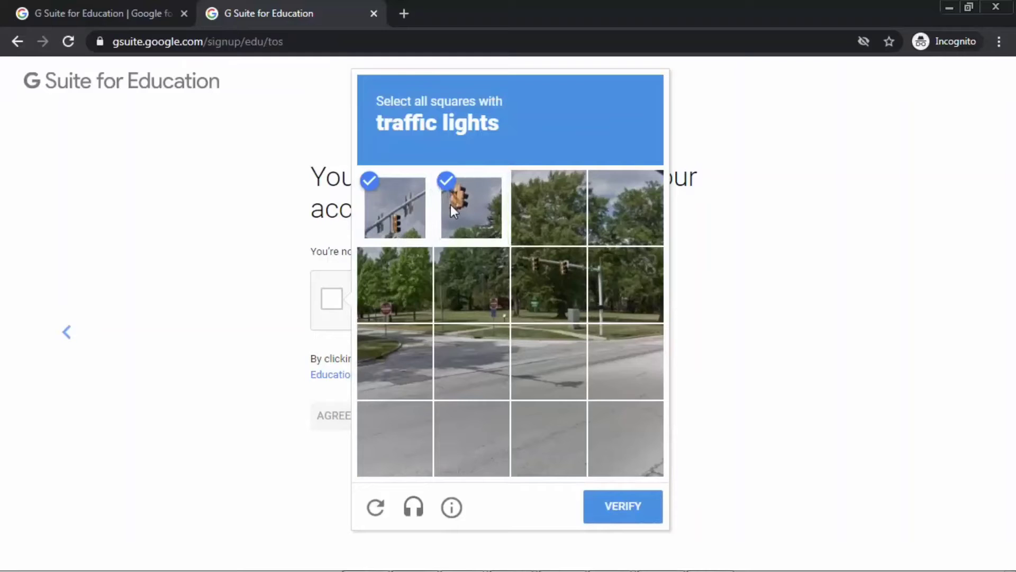
pyautogui.click(529, 265)
pyautogui.click(602, 295)
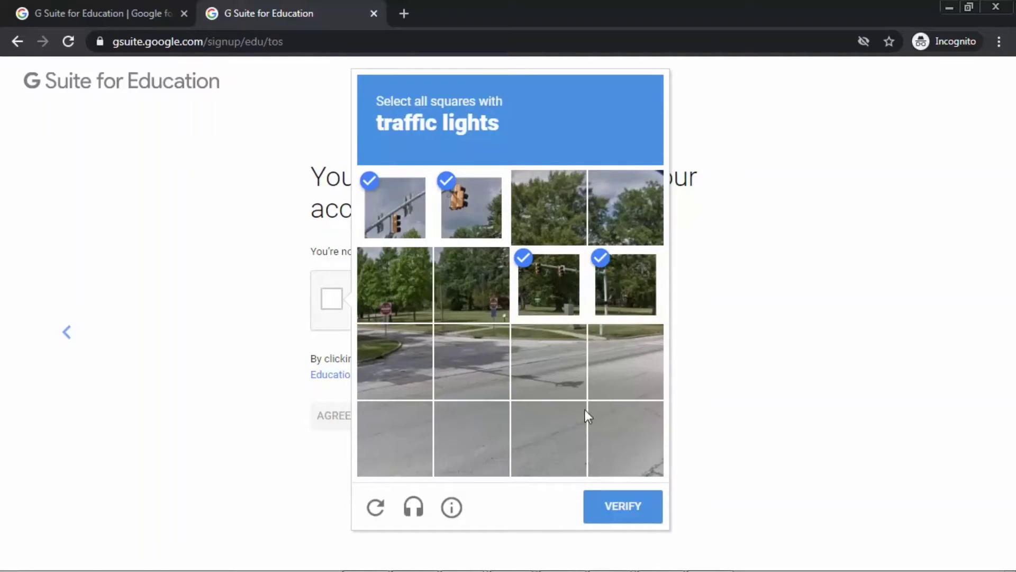
pyautogui.click(623, 508)
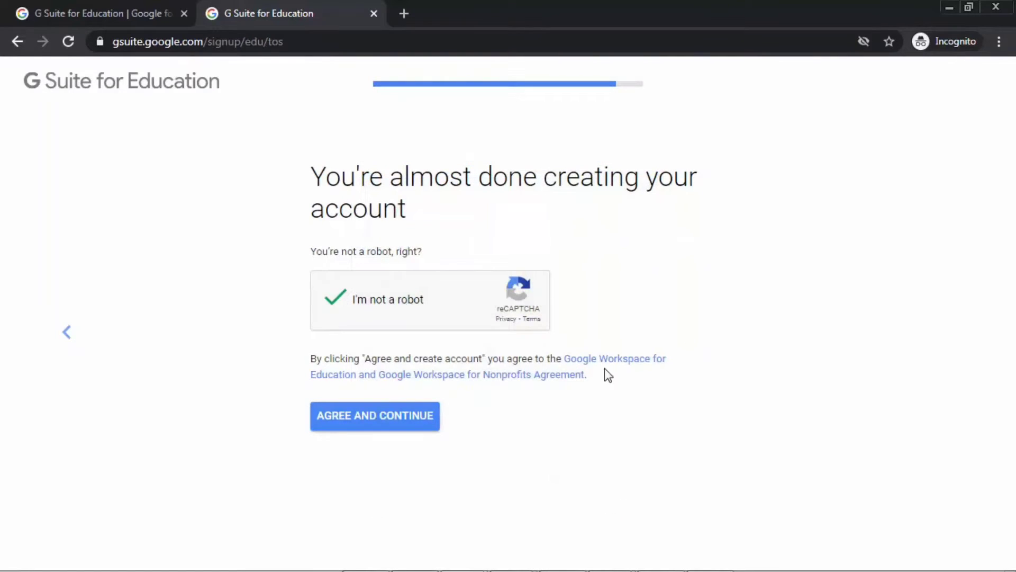
pyautogui.click(355, 424)
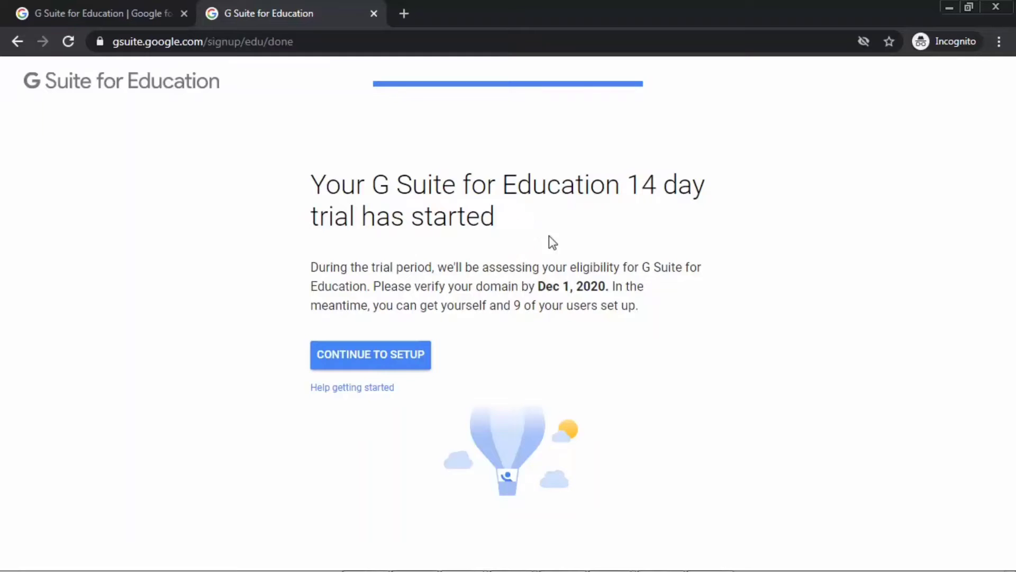
# Continue past the Admin Console welcome to the setup page showing the Verify education111.com step.
pyautogui.click(371, 365)
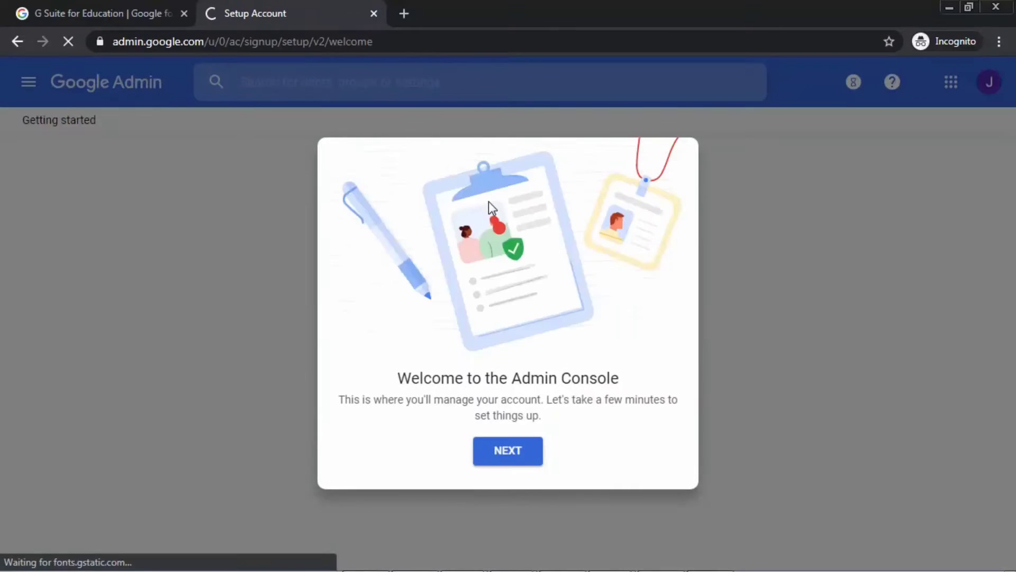
pyautogui.click(512, 451)
pyautogui.click(511, 451)
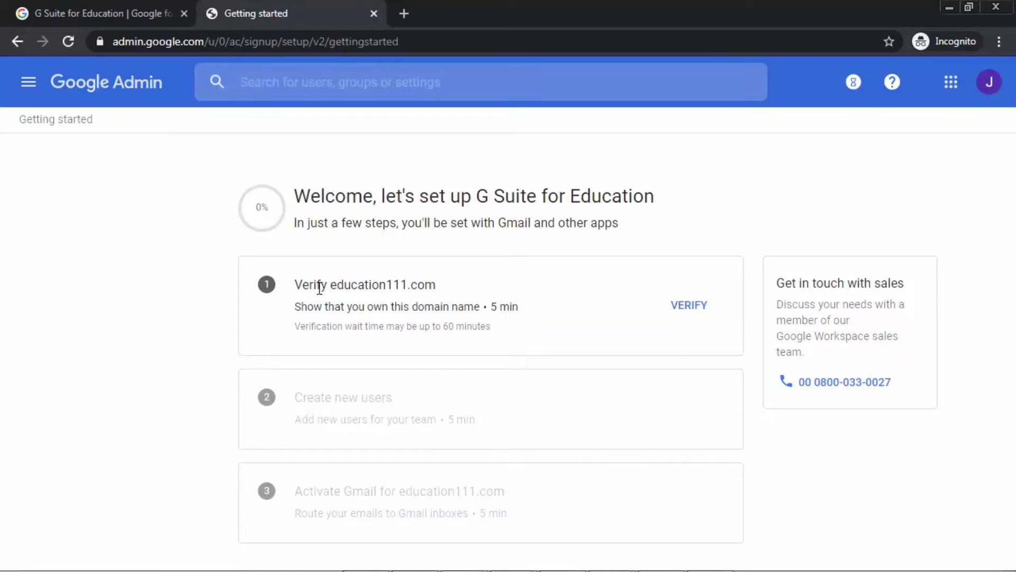
pyautogui.moveTo(295, 284); pyautogui.dragTo(452, 290)
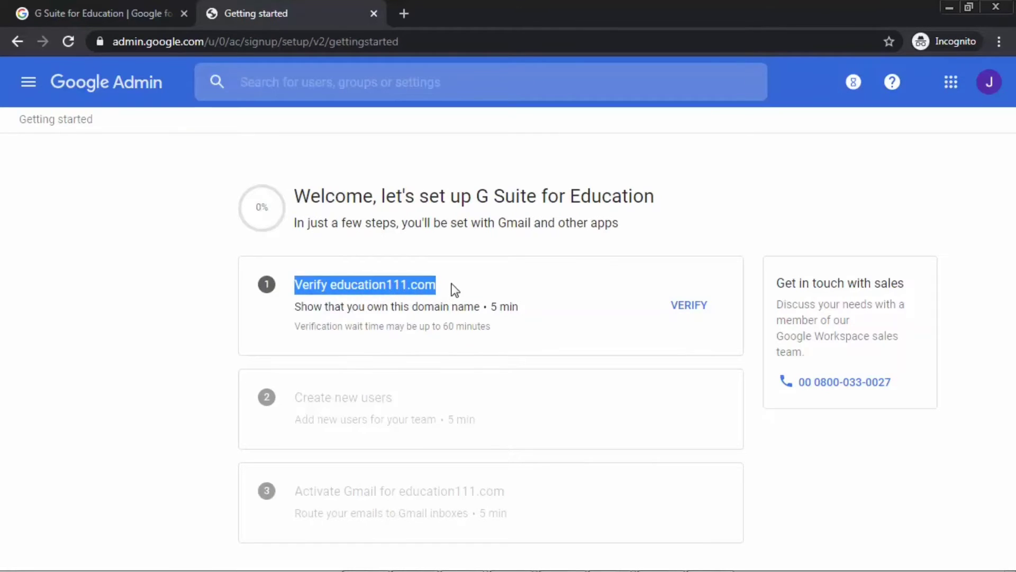
pyautogui.click(496, 281)
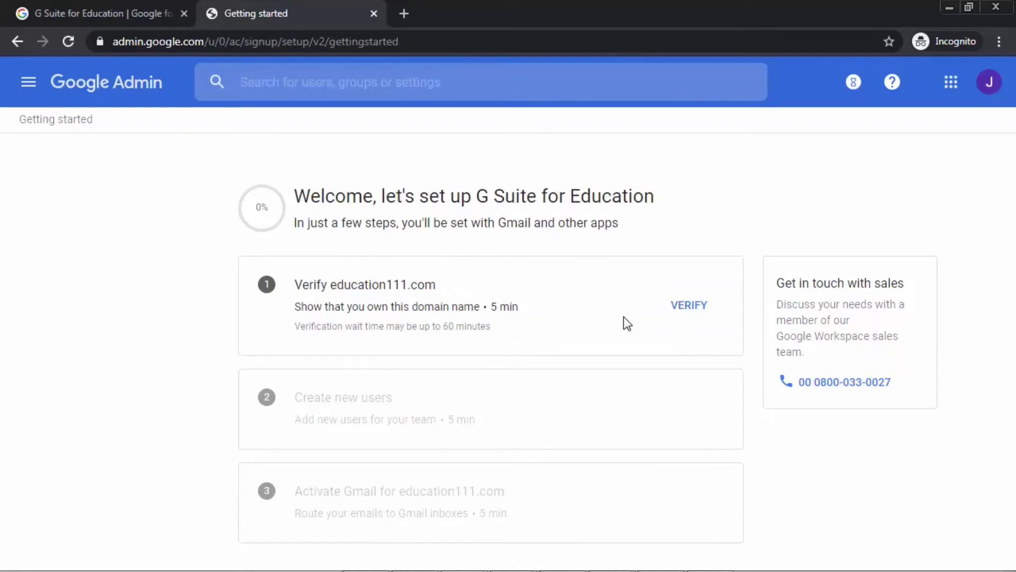
pyautogui.click(694, 316)
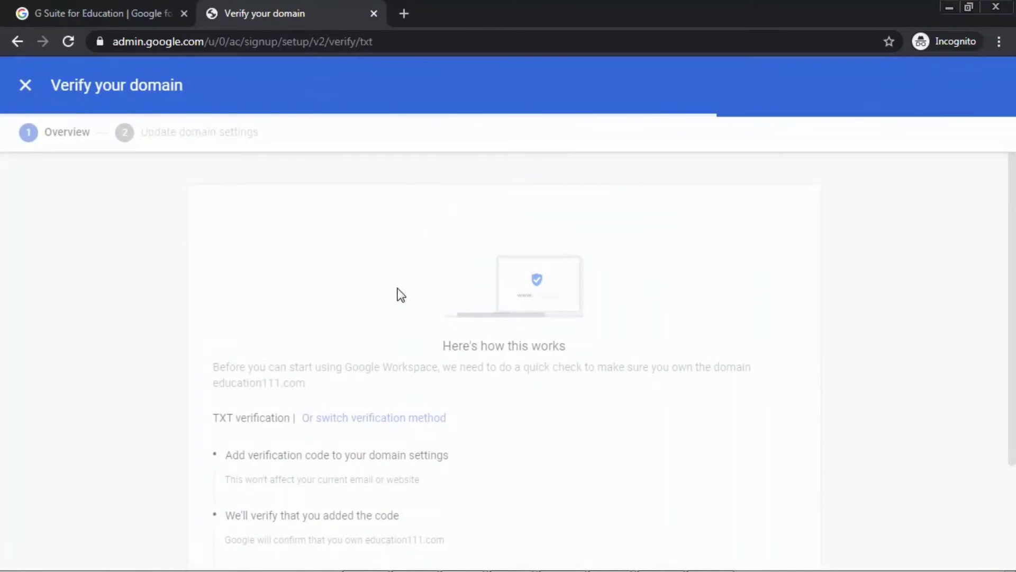
pyautogui.scroll(-3, 395, 309)
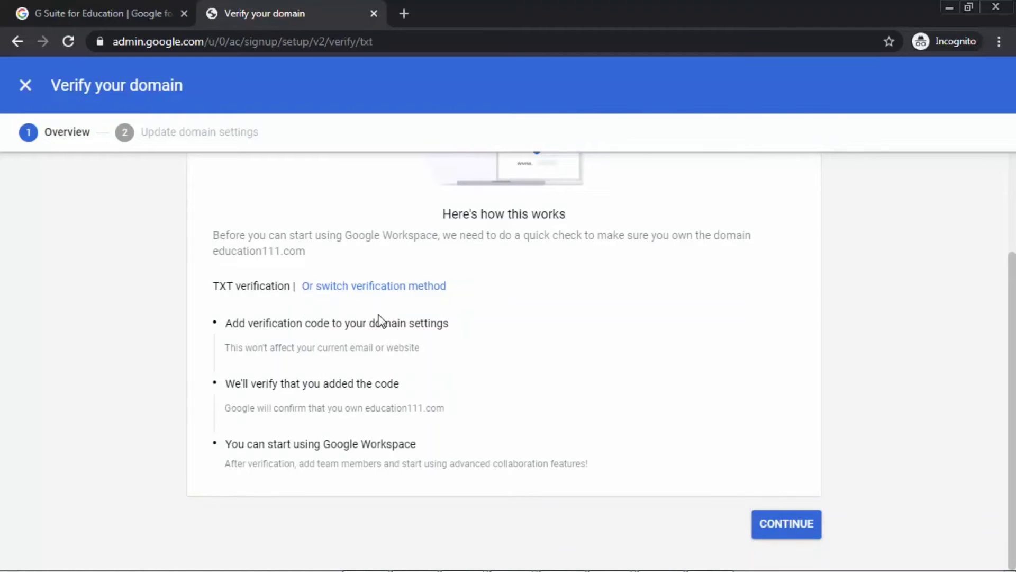
pyautogui.scroll(2, 379, 321)
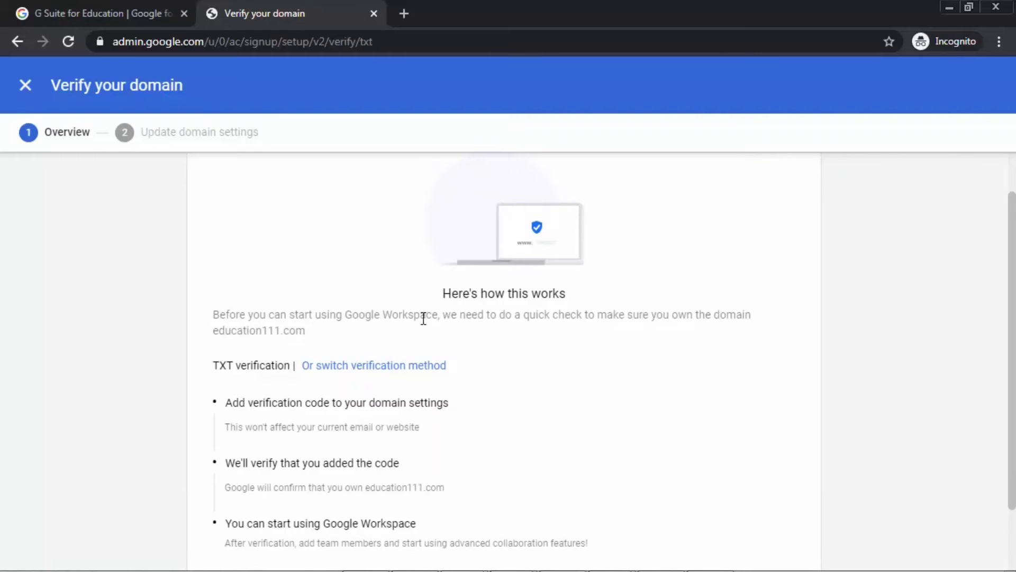
pyautogui.scroll(-2, 423, 318)
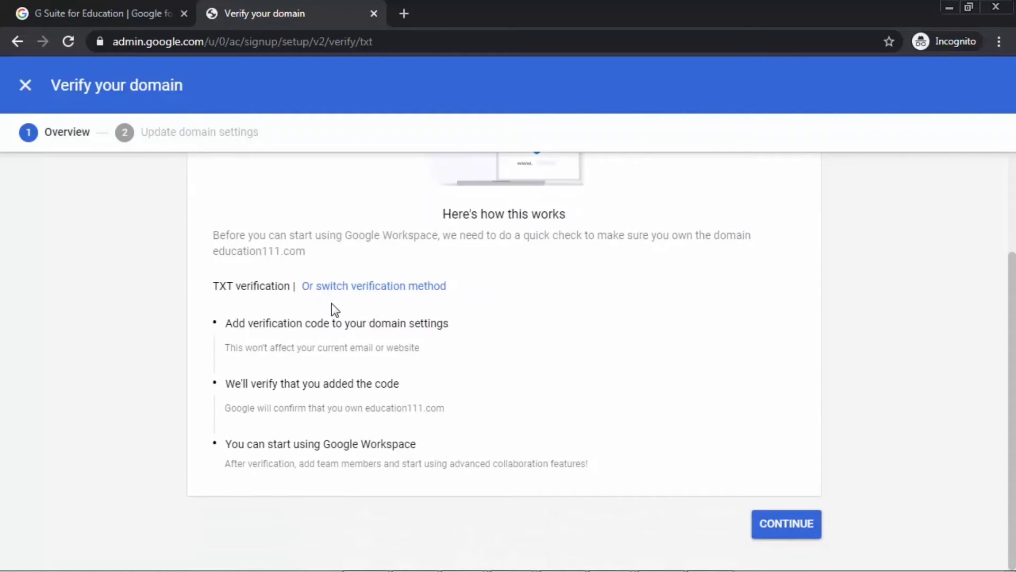
pyautogui.click(788, 525)
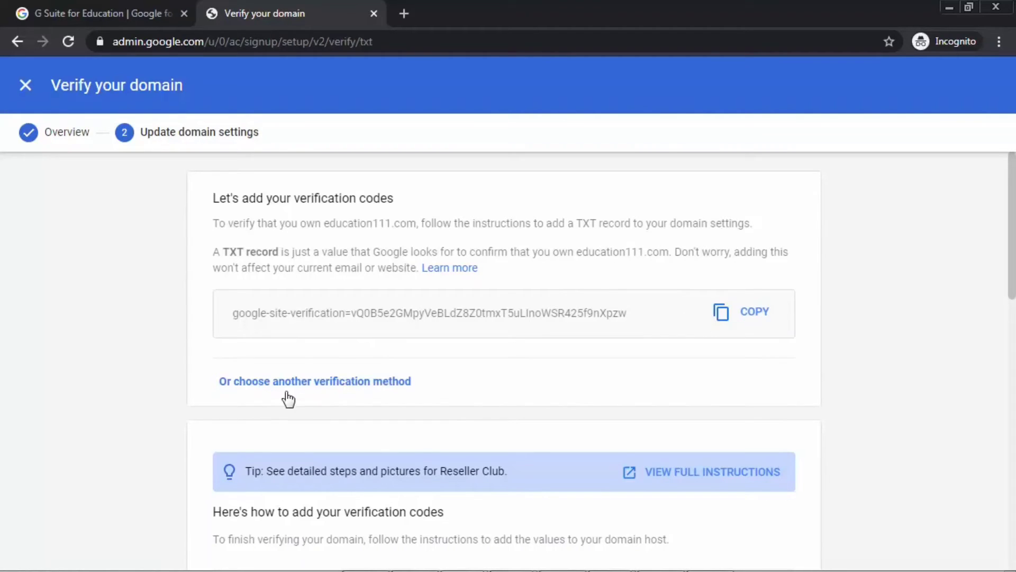
pyautogui.scroll(-2, 535, 330)
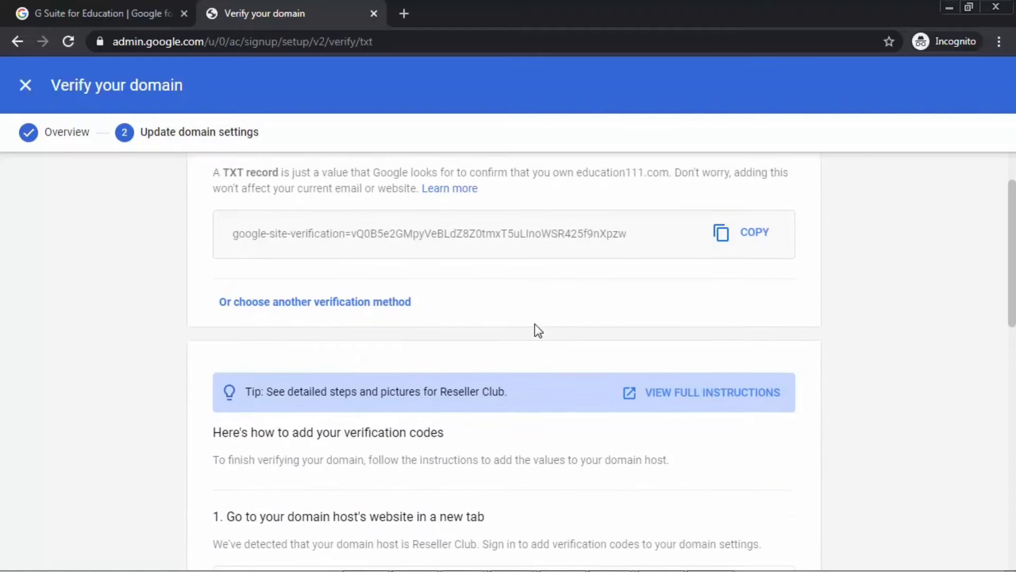
pyautogui.scroll(1, 461, 322)
pyautogui.scroll(-4, 462, 323)
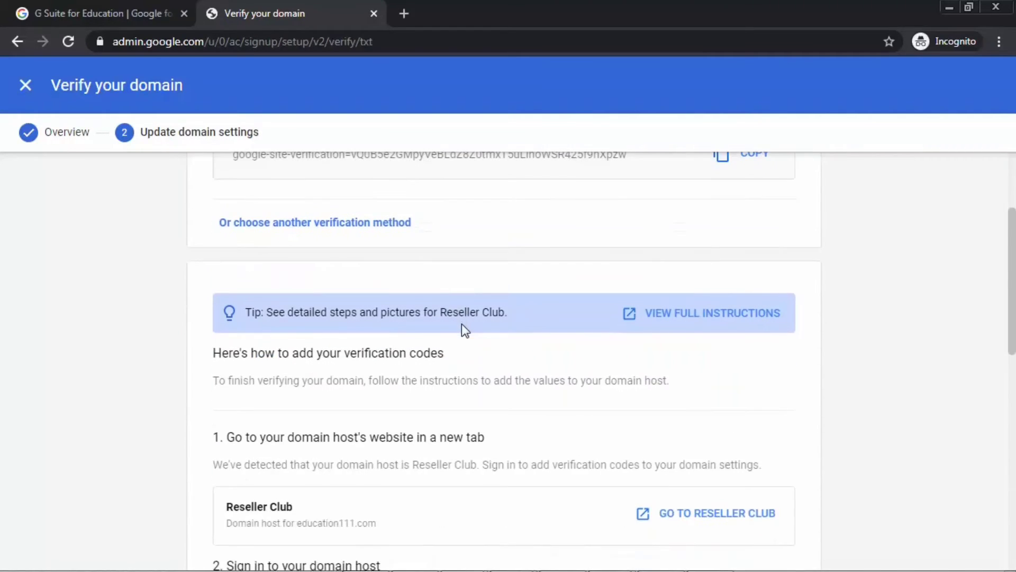
pyautogui.scroll(4, 468, 331)
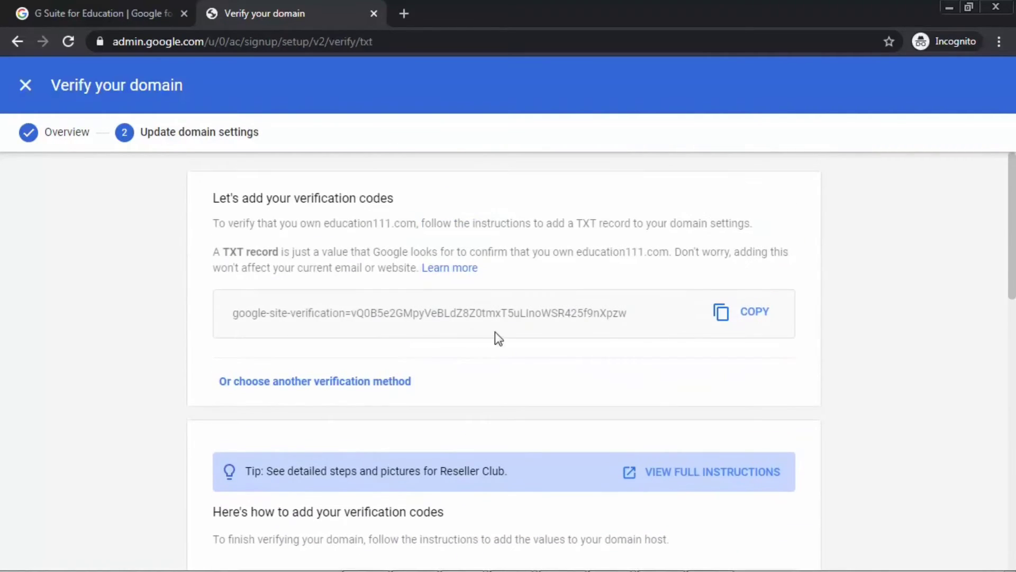
# Switch domain verification to the 'Add a meta tag' method.
pyautogui.click(348, 386)
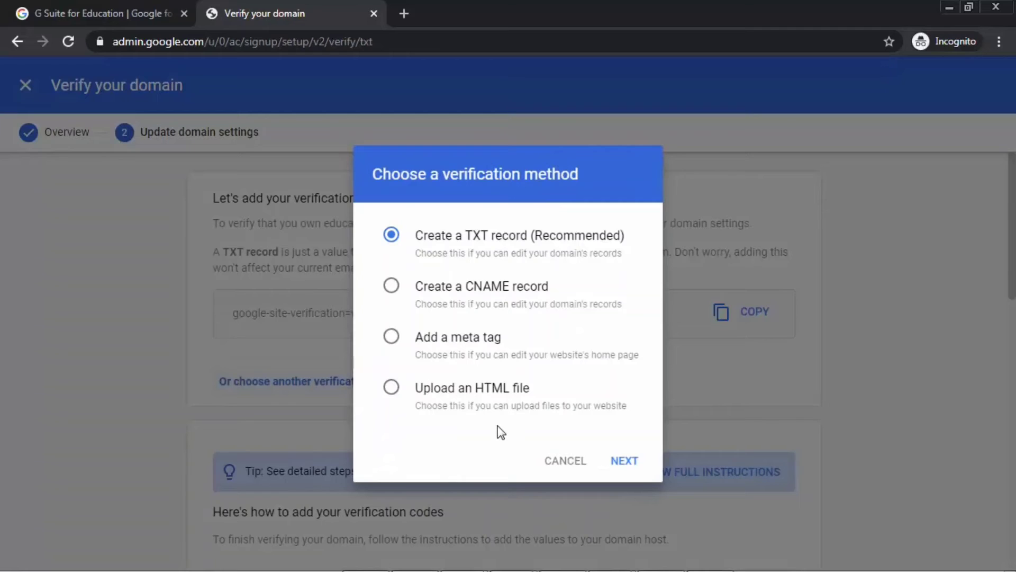
pyautogui.click(392, 341)
pyautogui.click(620, 464)
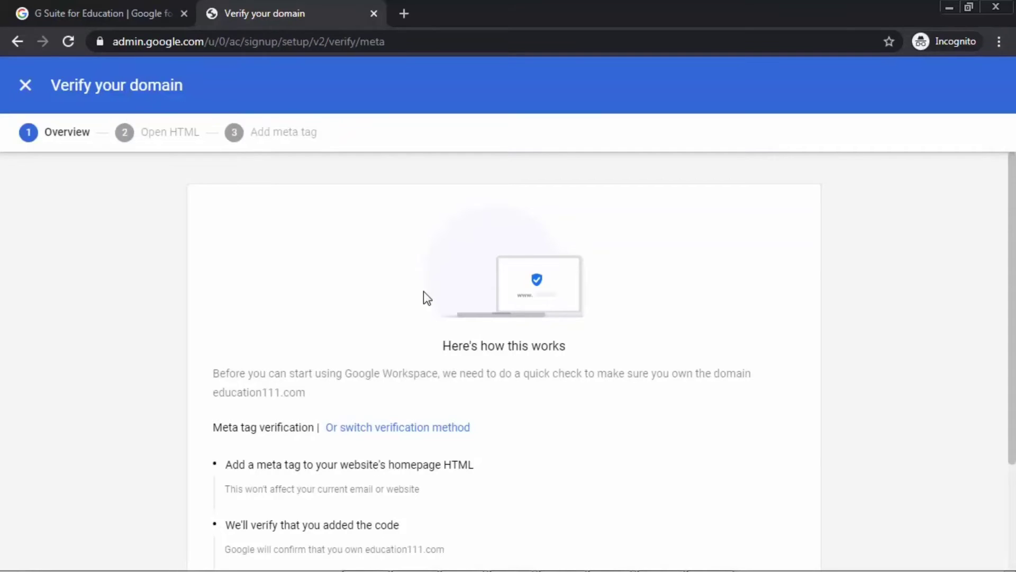
pyautogui.scroll(-3, 424, 292)
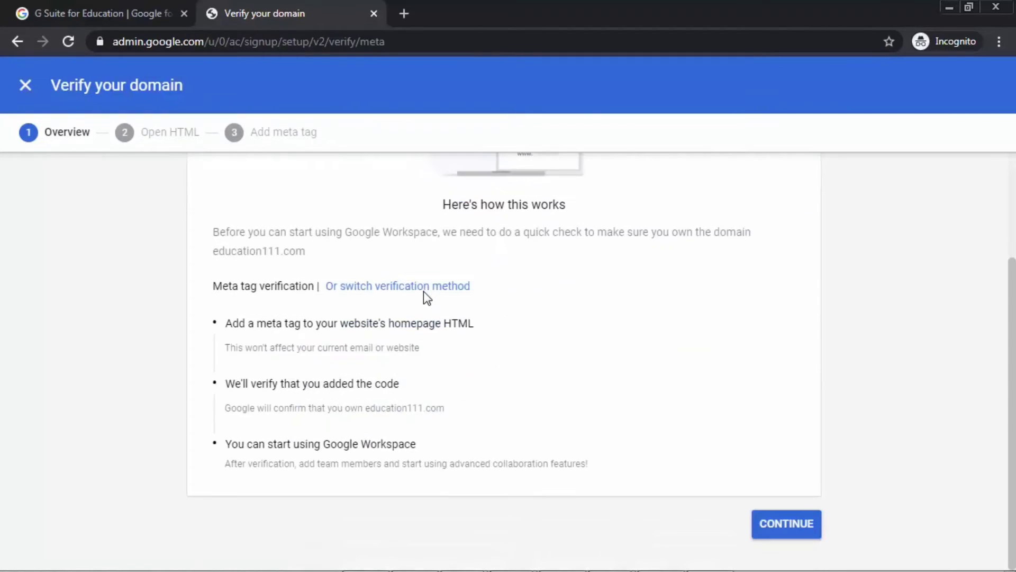
pyautogui.scroll(2, 513, 355)
pyautogui.scroll(1, 520, 366)
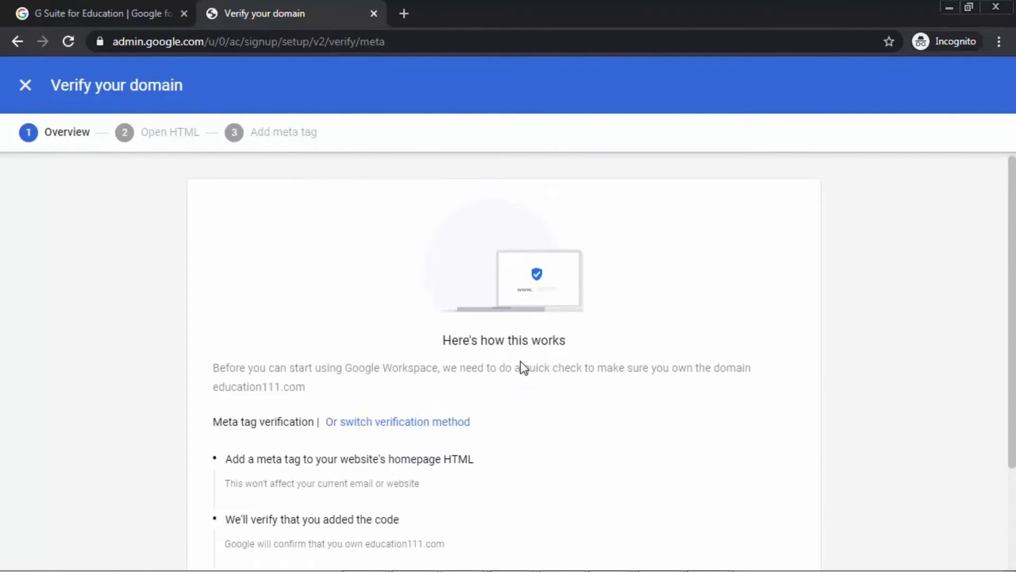
pyautogui.scroll(-2, 576, 395)
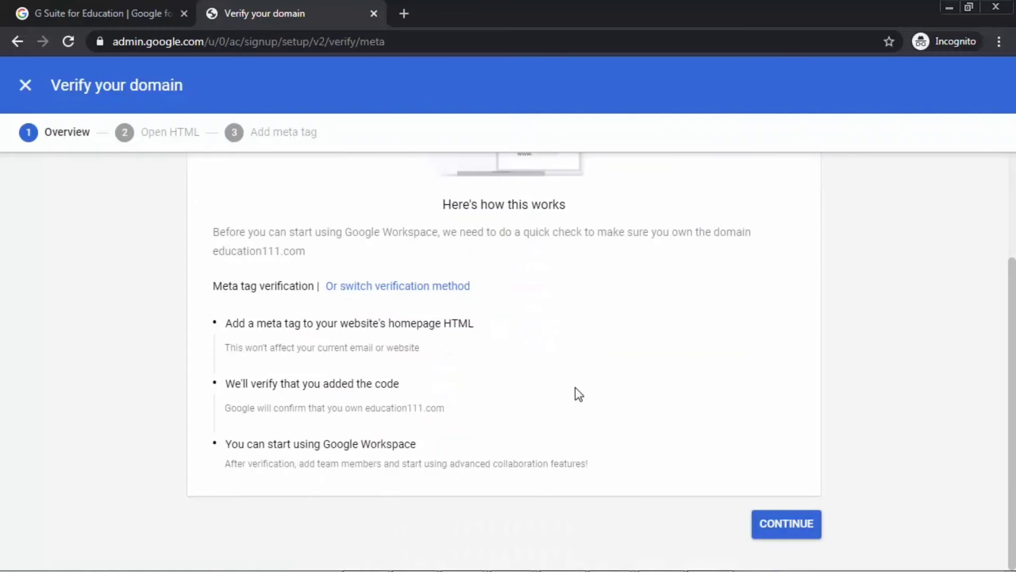
# Advance to the Add meta tag step and copy the google-site-verification meta tag.
pyautogui.click(797, 527)
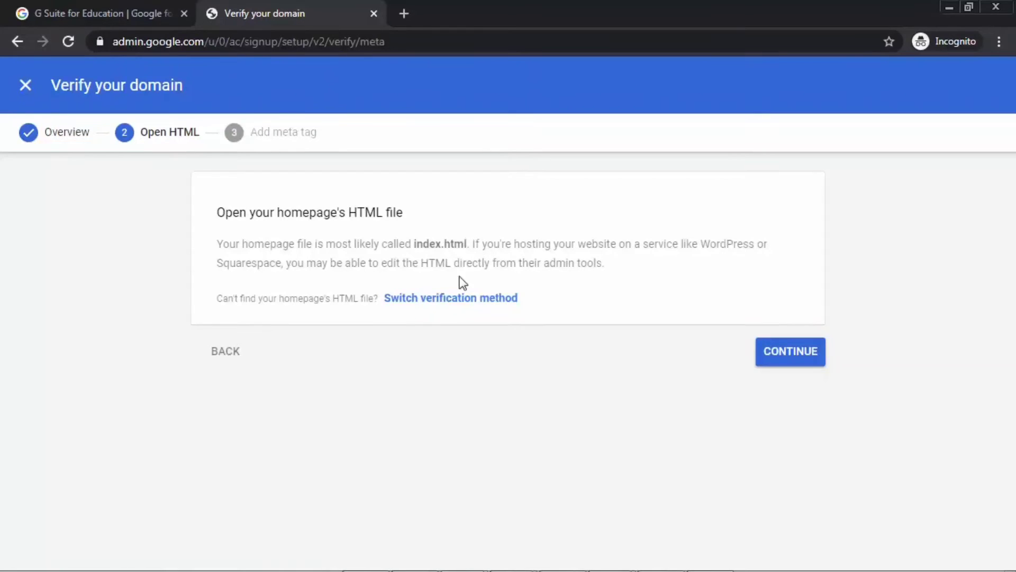
pyautogui.click(790, 352)
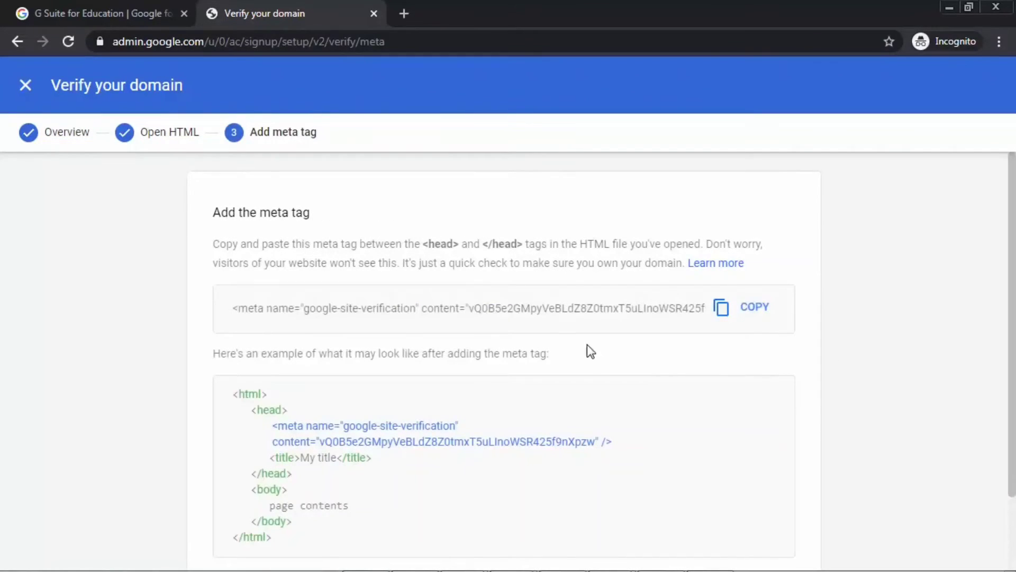
pyautogui.scroll(-2, 576, 345)
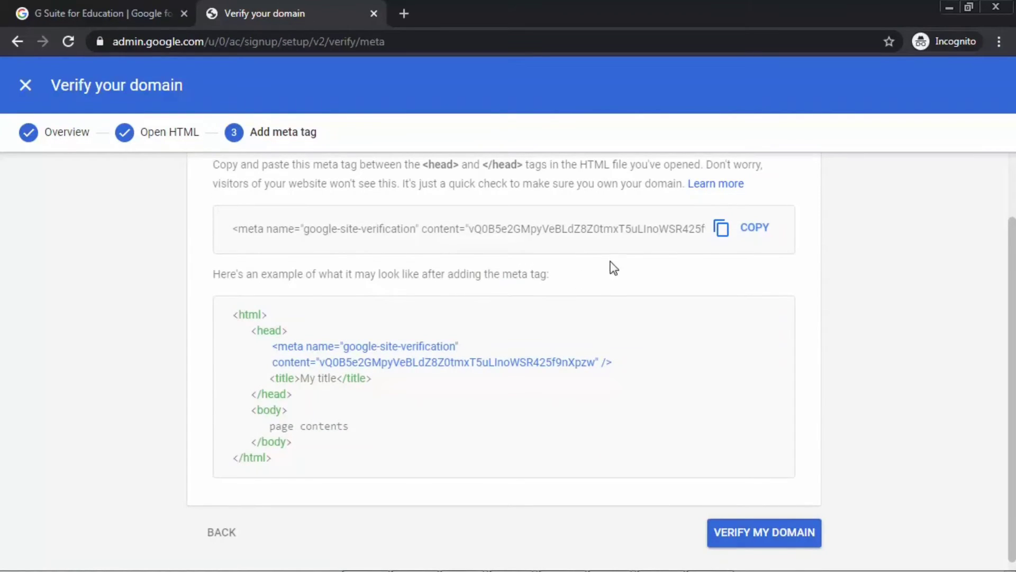
pyautogui.click(749, 236)
pyautogui.moveTo(62, 558)
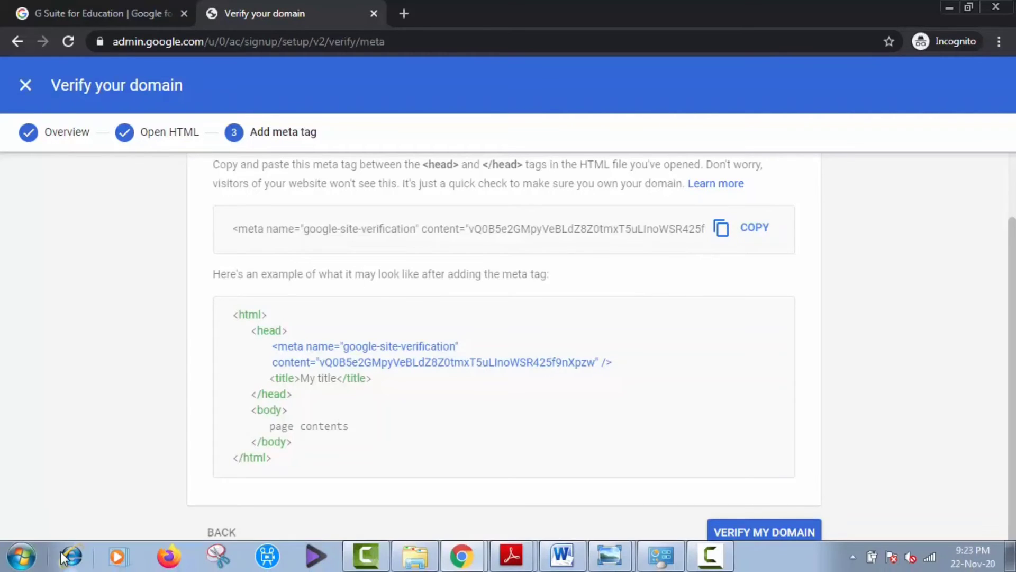
pyautogui.click(21, 555)
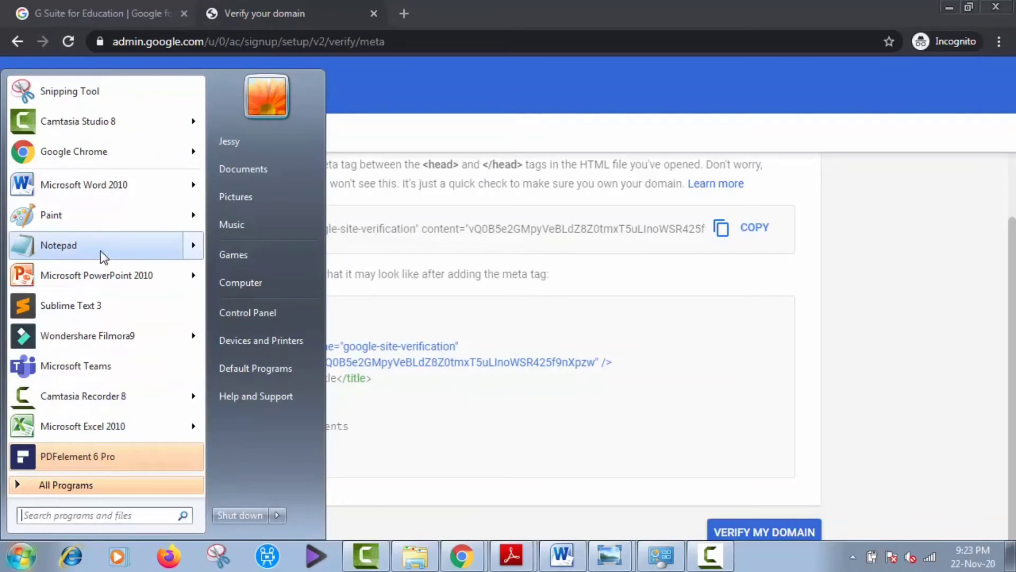
# Paste the copied meta tag into a new Notepad note, select the line, then minimize Notepad.
pyautogui.click(100, 251)
pyautogui.rightClick(419, 183)
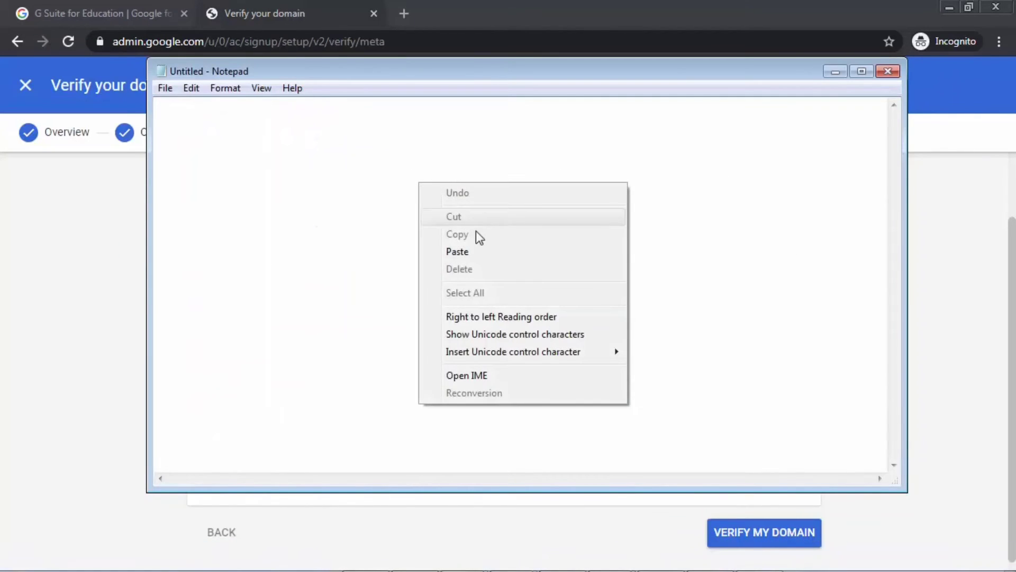
pyautogui.click(479, 251)
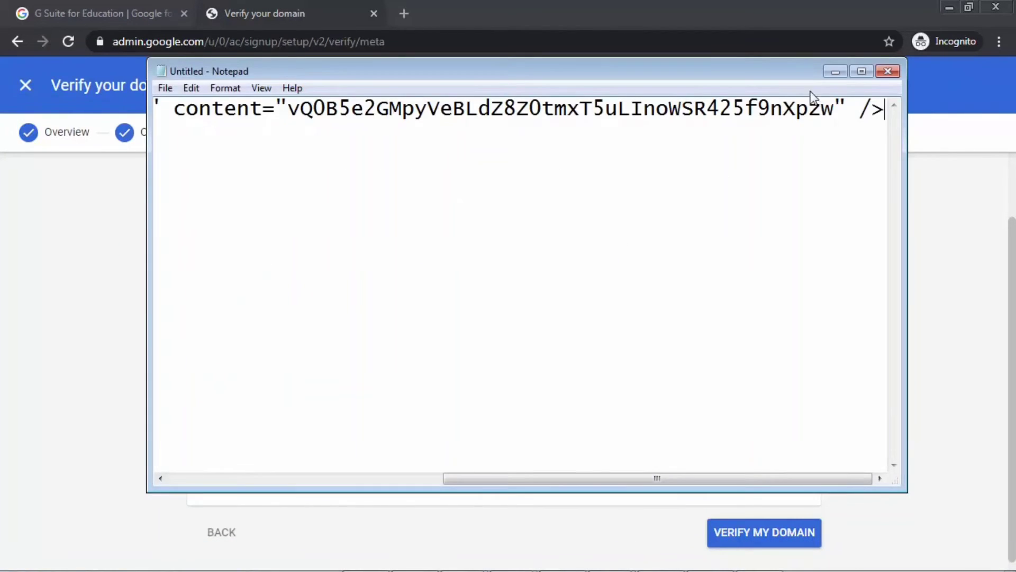
pyautogui.click(856, 70)
pyautogui.hscroll(-4, 505, 222)
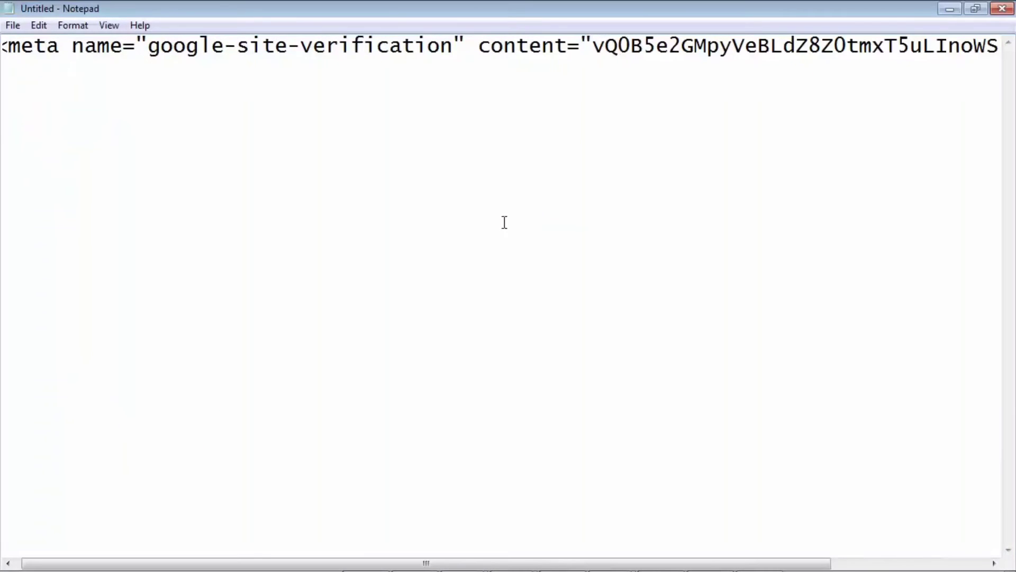
pyautogui.hscroll(-1, 505, 222)
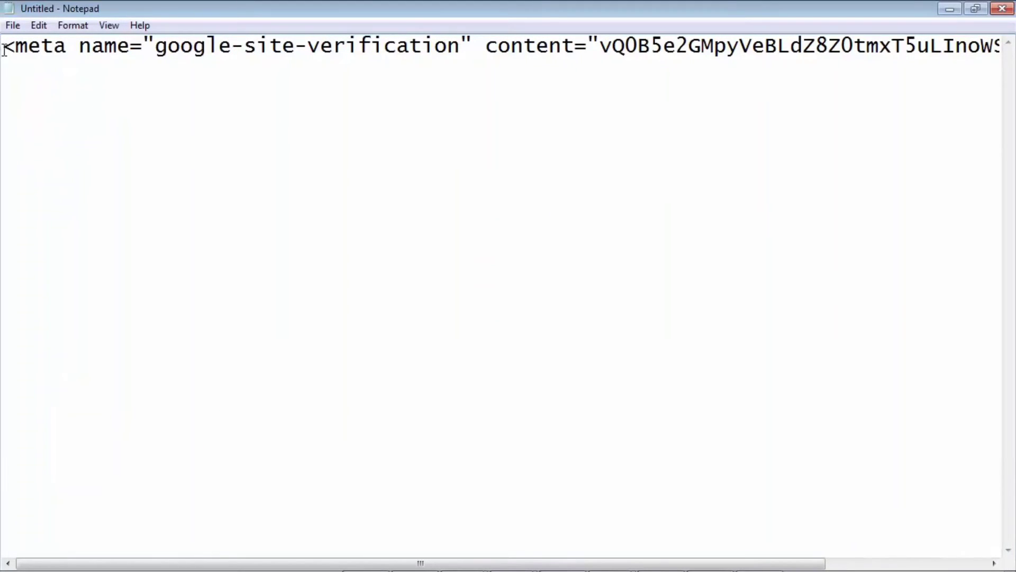
pyautogui.moveTo(4, 49); pyautogui.dragTo(1015, 79)
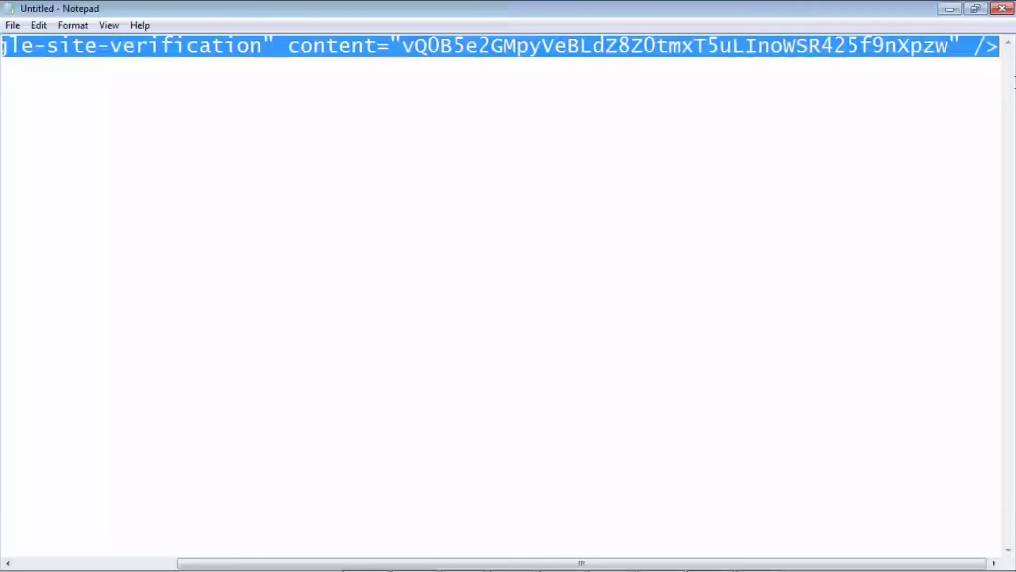
pyautogui.click(956, 9)
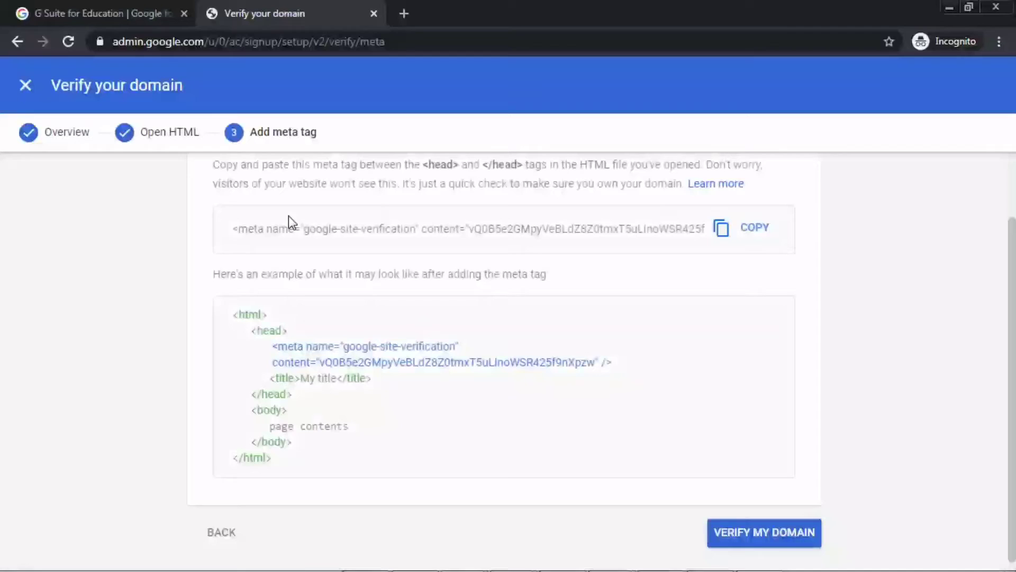
# Review the Add meta tag page, then close the Verify your domain wizard.
pyautogui.scroll(1, 372, 347)
pyautogui.scroll(-1, 372, 354)
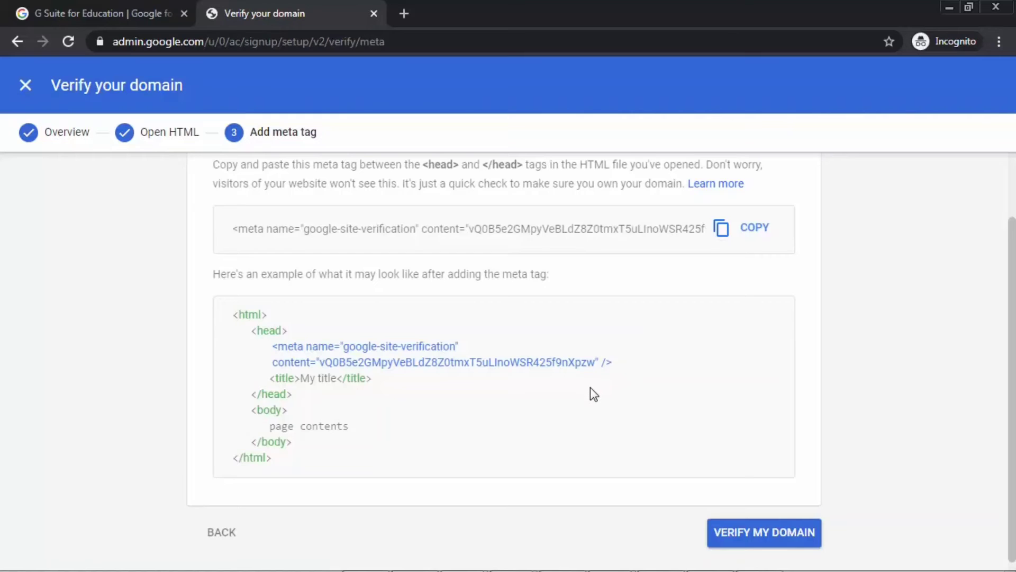
pyautogui.scroll(2, 590, 387)
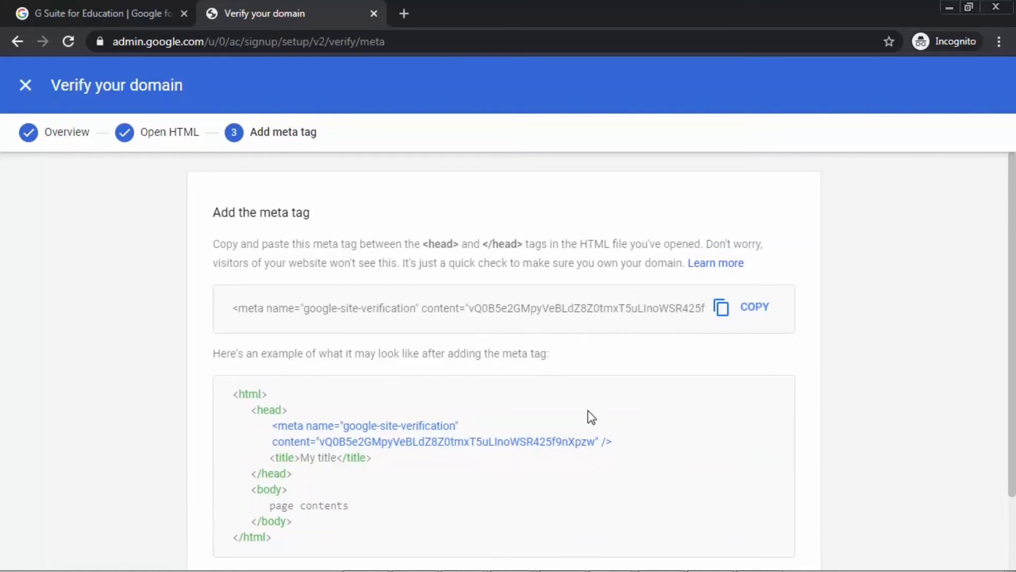
pyautogui.scroll(-2, 587, 415)
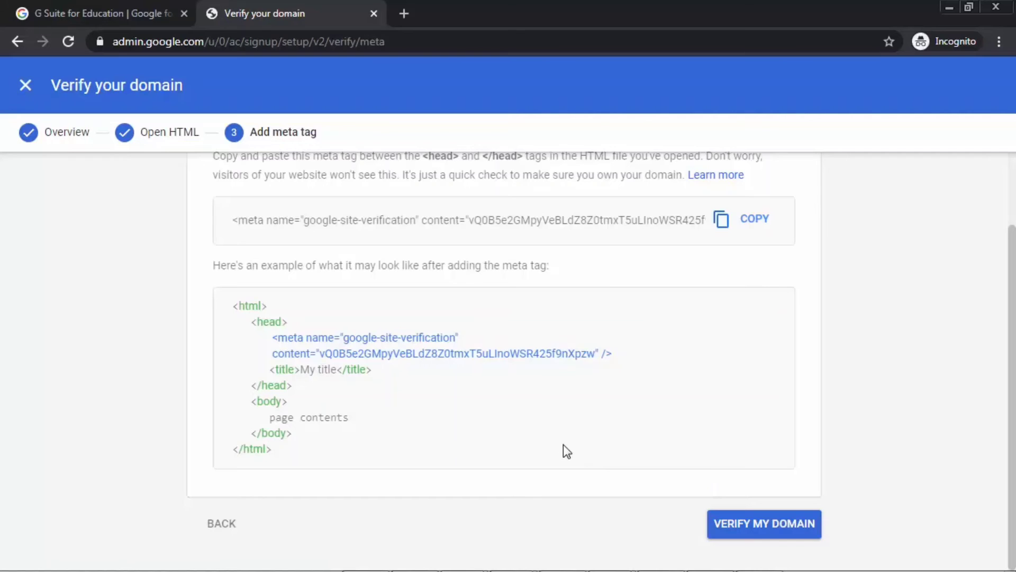
pyautogui.scroll(2, 564, 452)
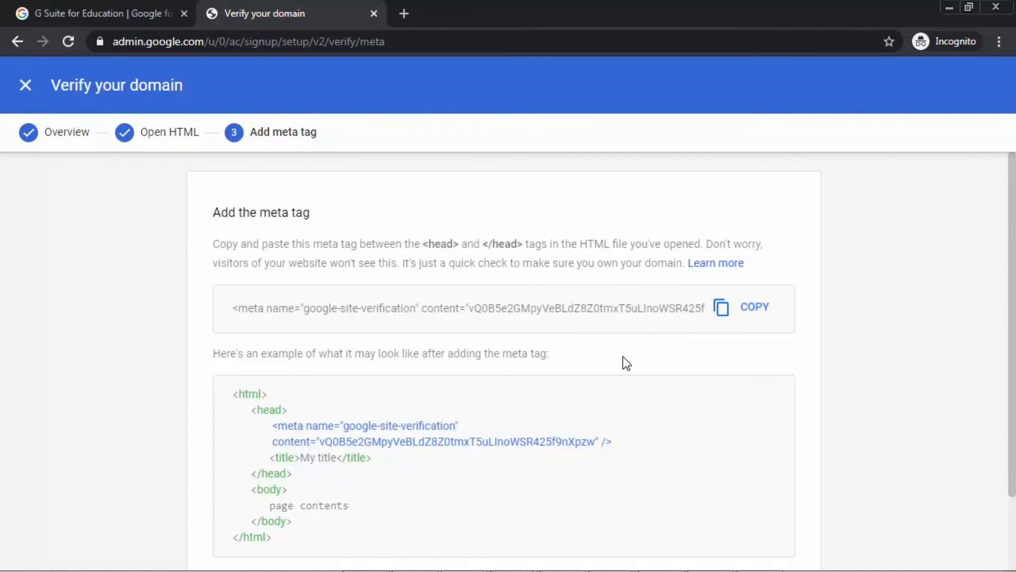
pyautogui.click(25, 86)
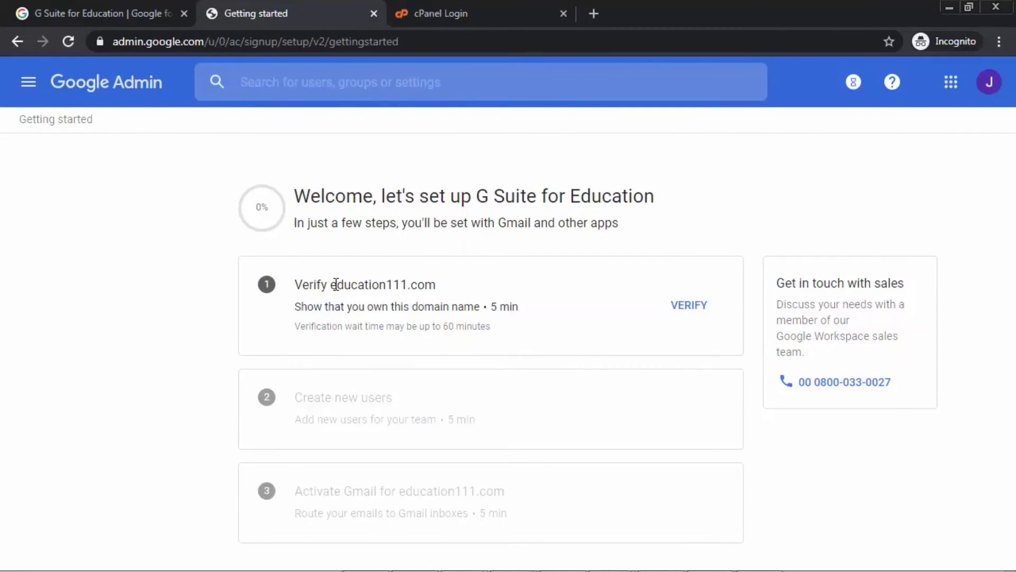
# Highlight the verify domain, Create new users and Activate Gmail steps, then switch to the cPanel Login tab.
pyautogui.moveTo(337, 285); pyautogui.dragTo(443, 291)
pyautogui.click(463, 292)
pyautogui.moveTo(290, 392); pyautogui.dragTo(431, 402)
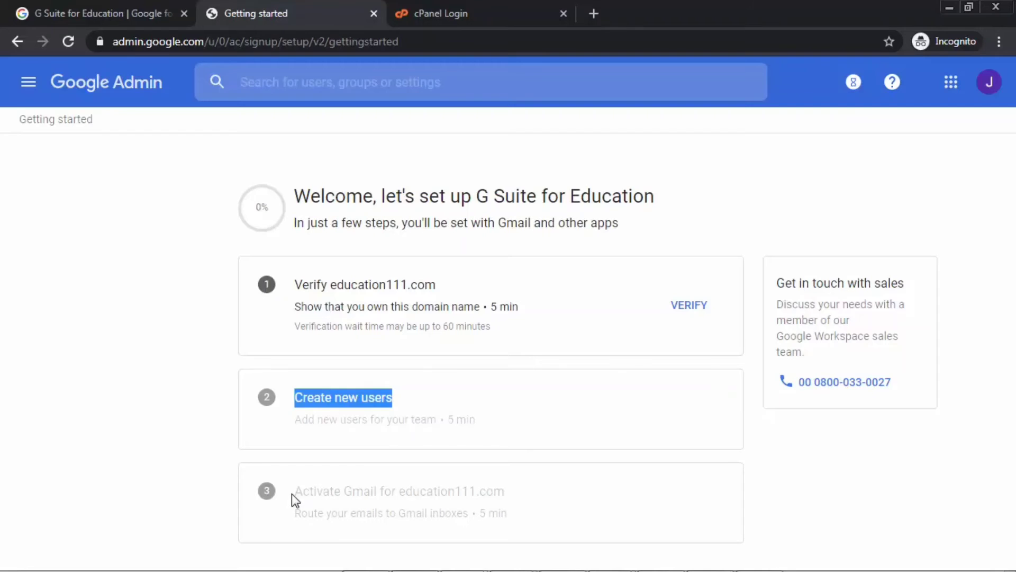
pyautogui.moveTo(291, 493); pyautogui.dragTo(507, 492)
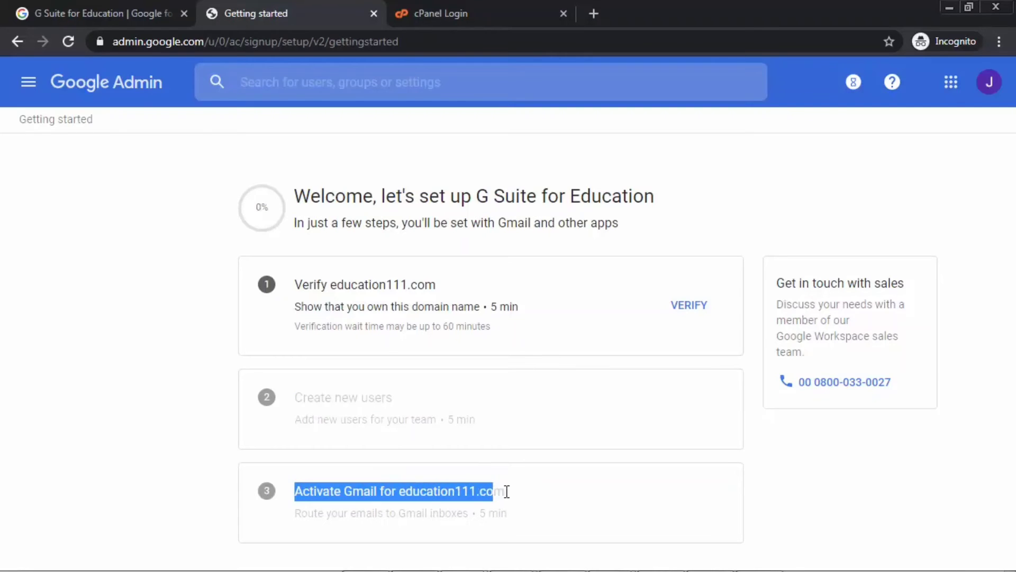
pyautogui.click(501, 501)
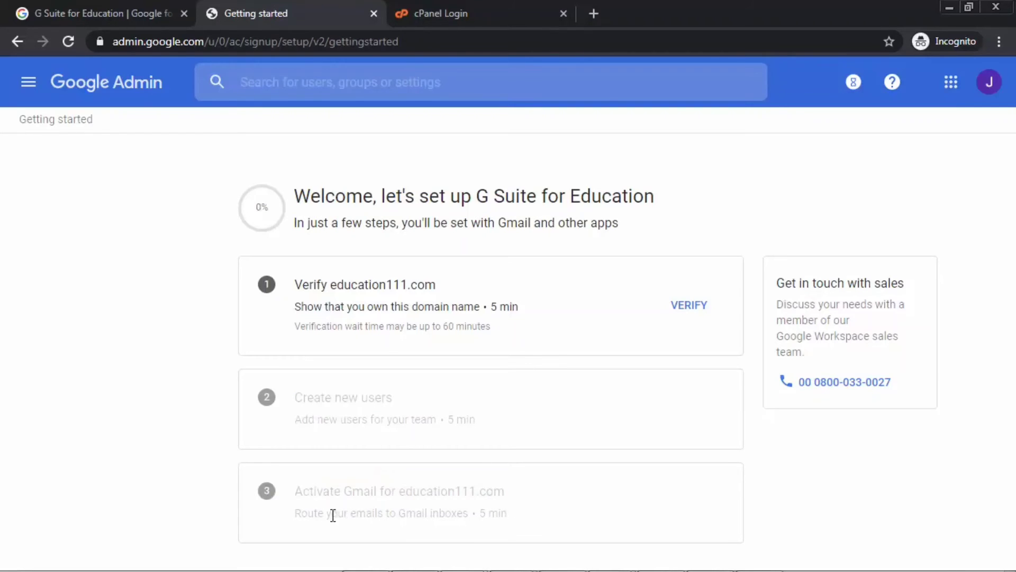
pyautogui.moveTo(296, 516); pyautogui.dragTo(540, 523)
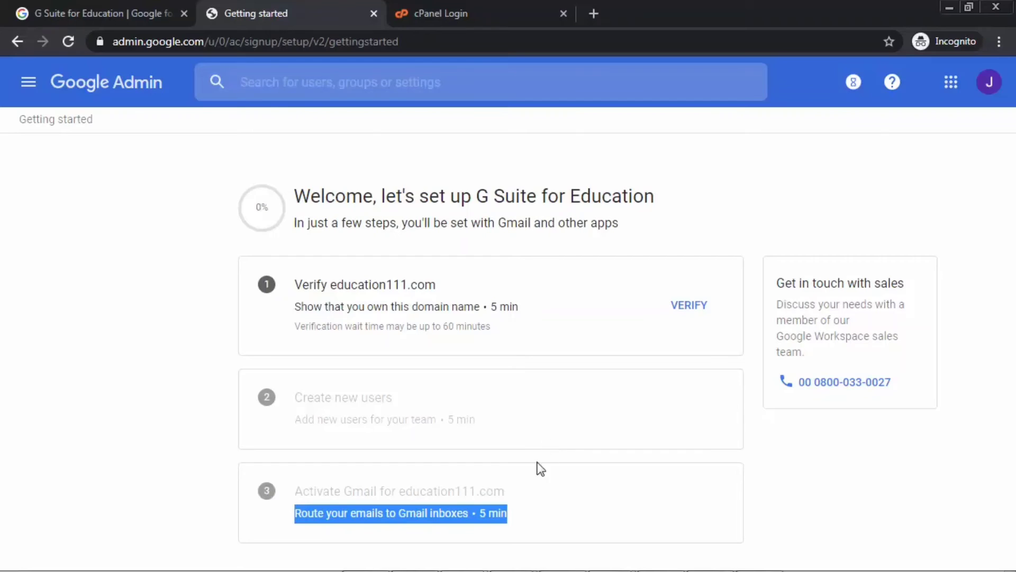
pyautogui.click(485, 10)
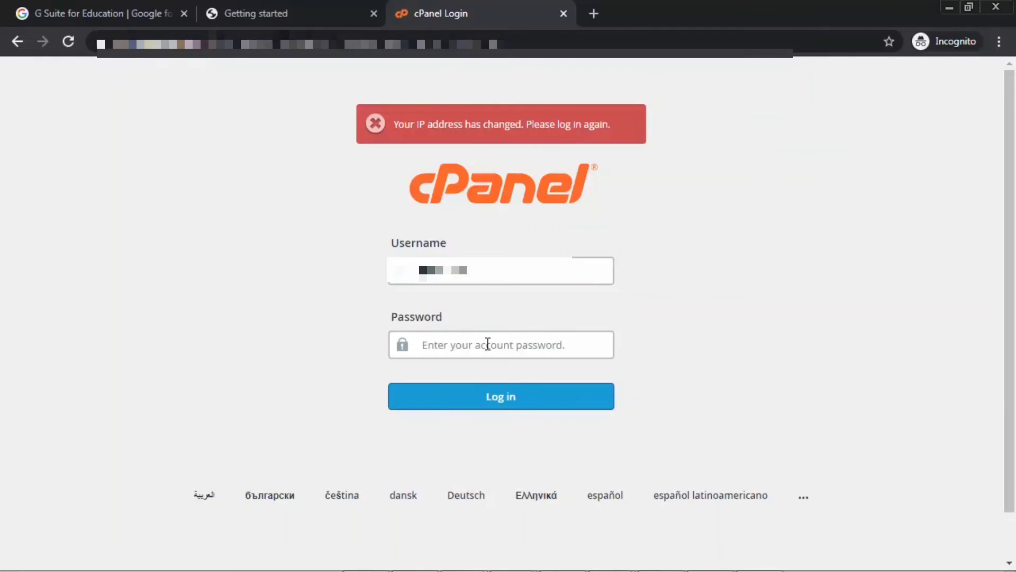
# Sign in to cPanel with the account password and try opening the Zone Editor.
pyautogui.click(488, 345)
pyautogui.write('•••')
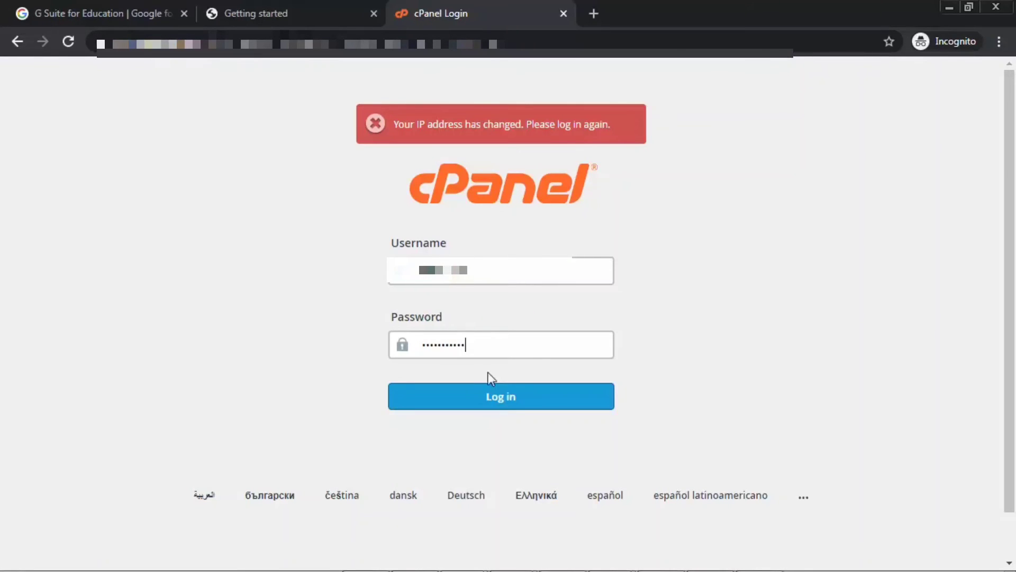
pyautogui.click(489, 395)
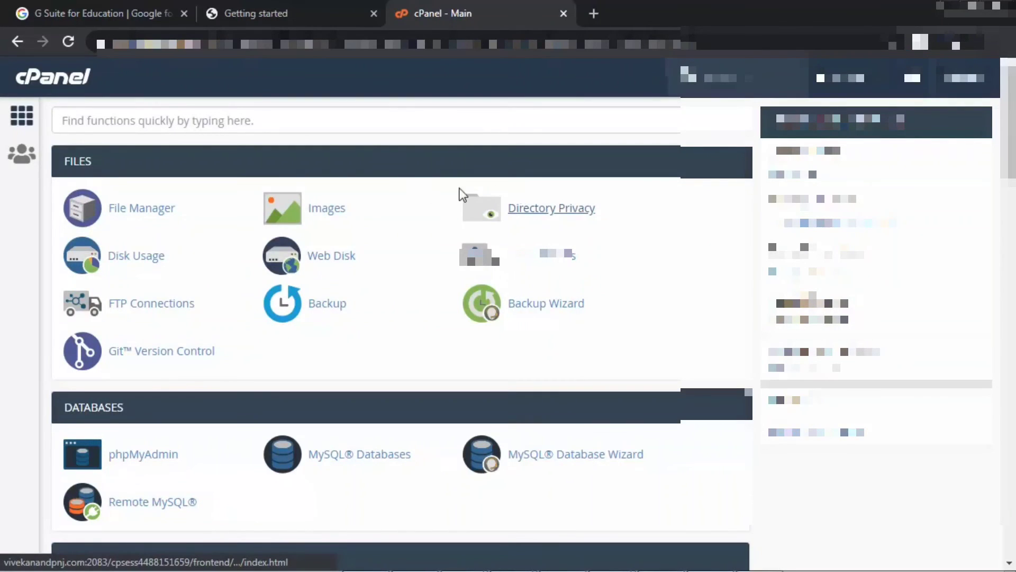
pyautogui.scroll(-2, 358, 351)
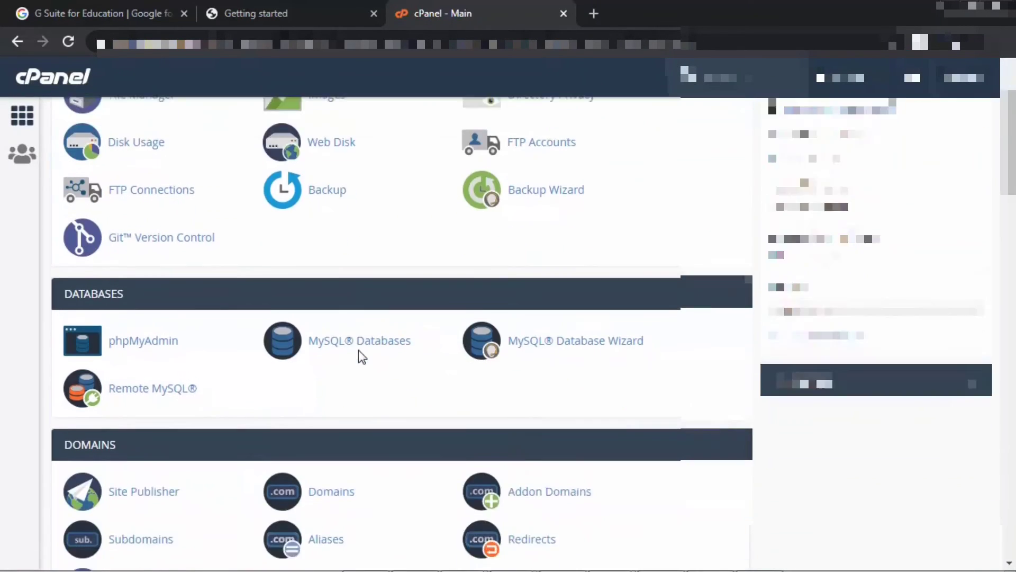
pyautogui.scroll(-4, 358, 350)
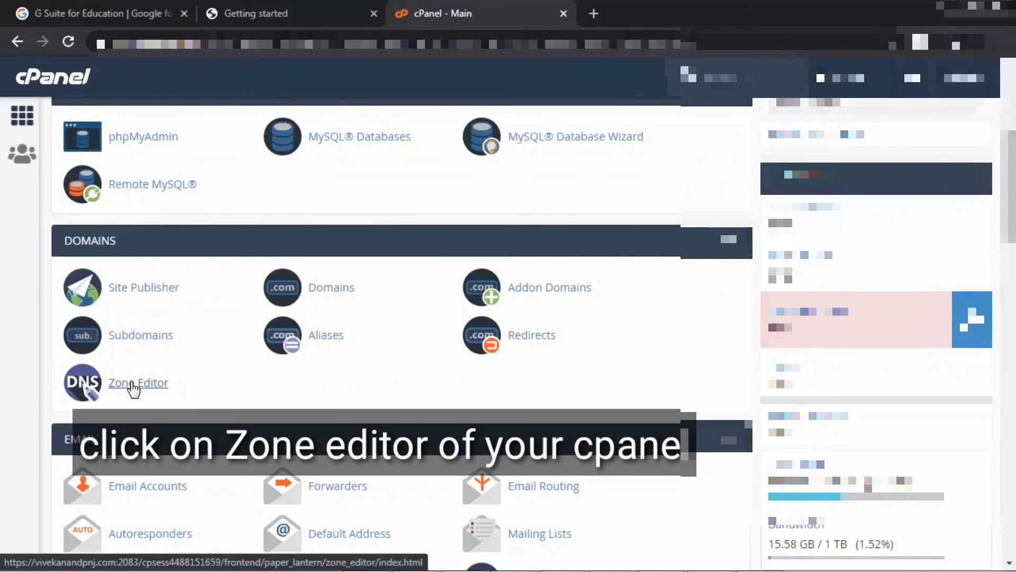
pyautogui.click(133, 383)
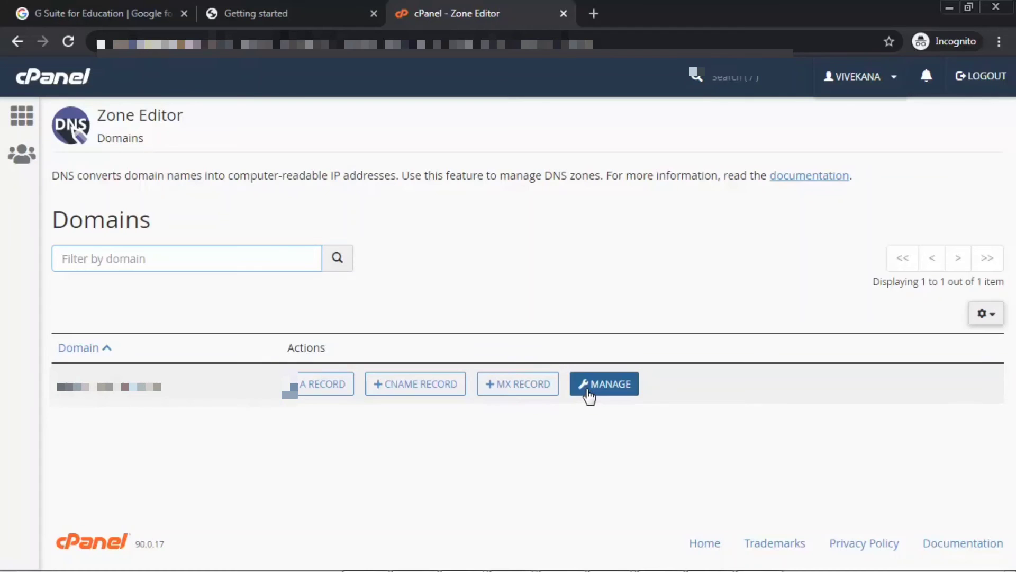
pyautogui.click(599, 396)
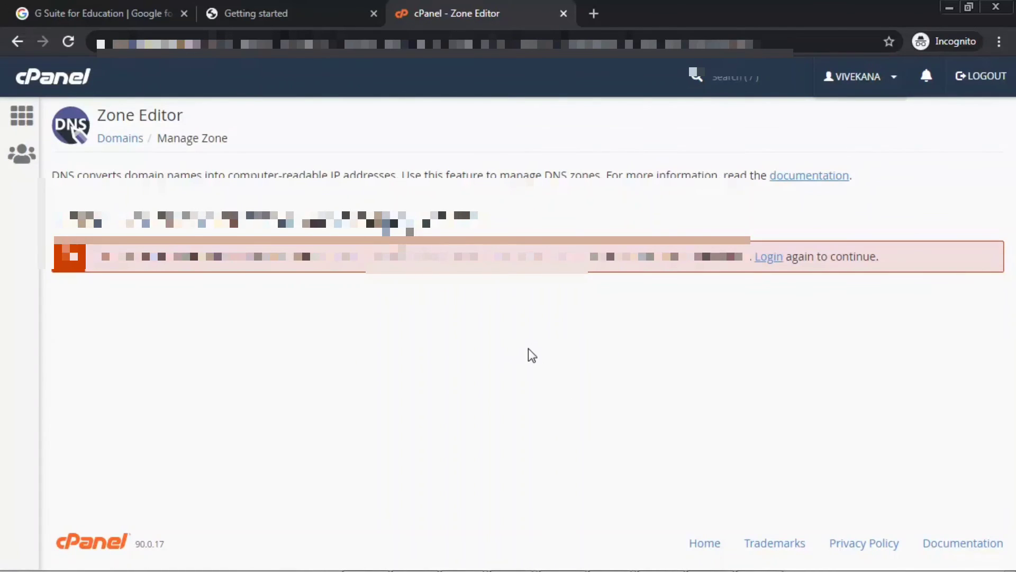
pyautogui.click(776, 264)
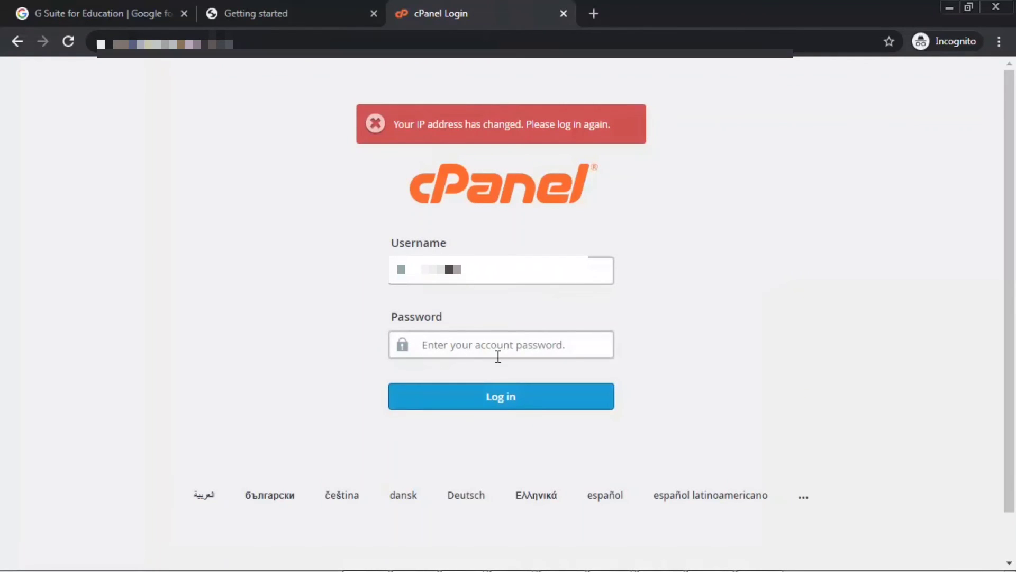
# Log in again after the IP-change logout and open the Zone Editor.
pyautogui.click(488, 344)
pyautogui.write('****')
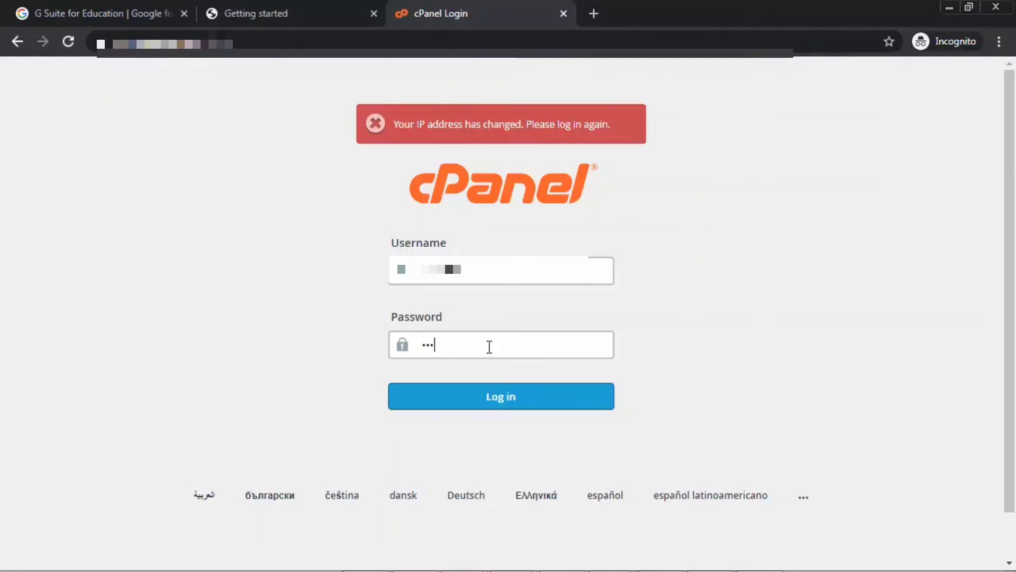
pyautogui.write('*****')
pyautogui.press('Return')
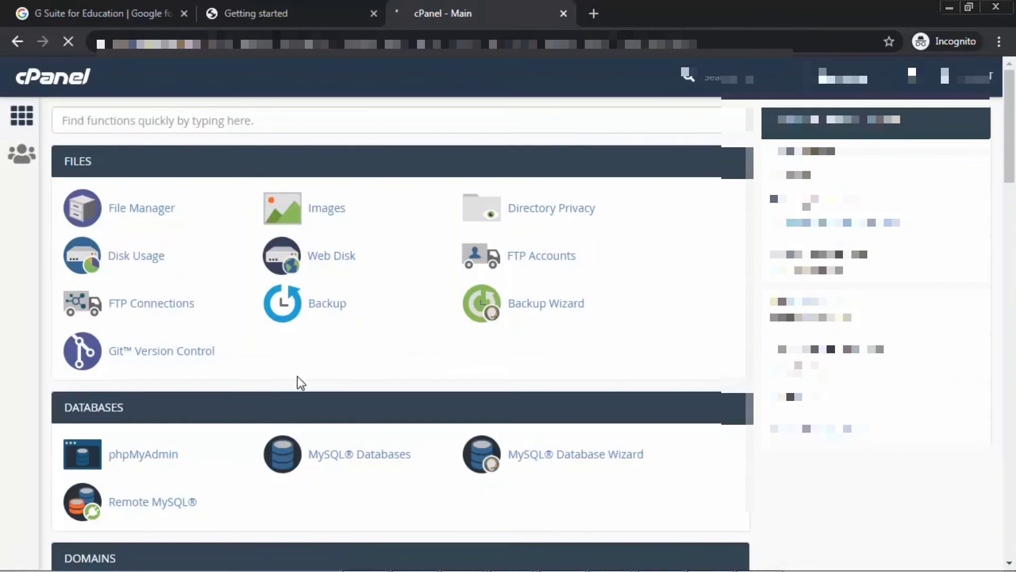
pyautogui.scroll(-6, 214, 426)
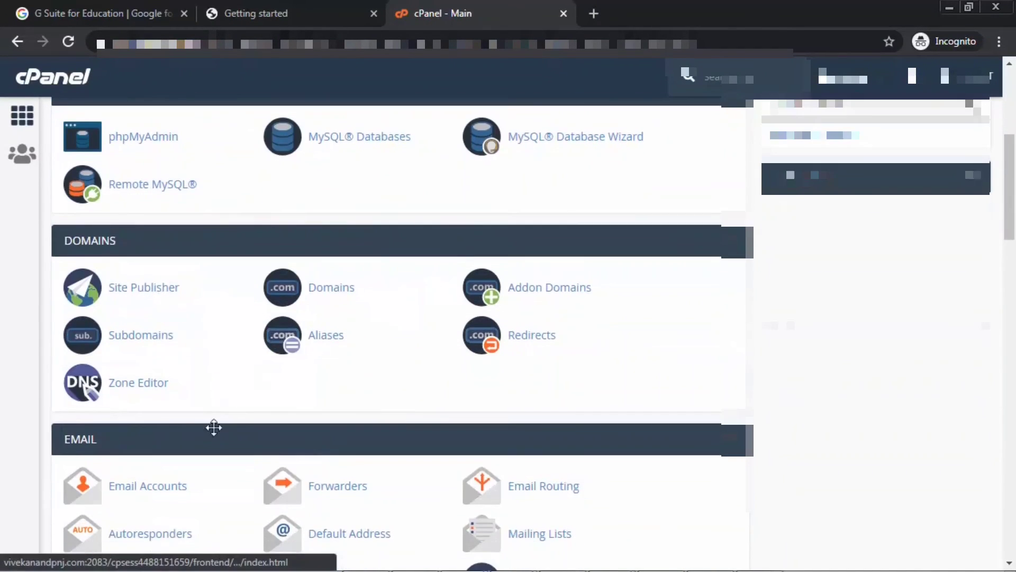
pyautogui.click(139, 388)
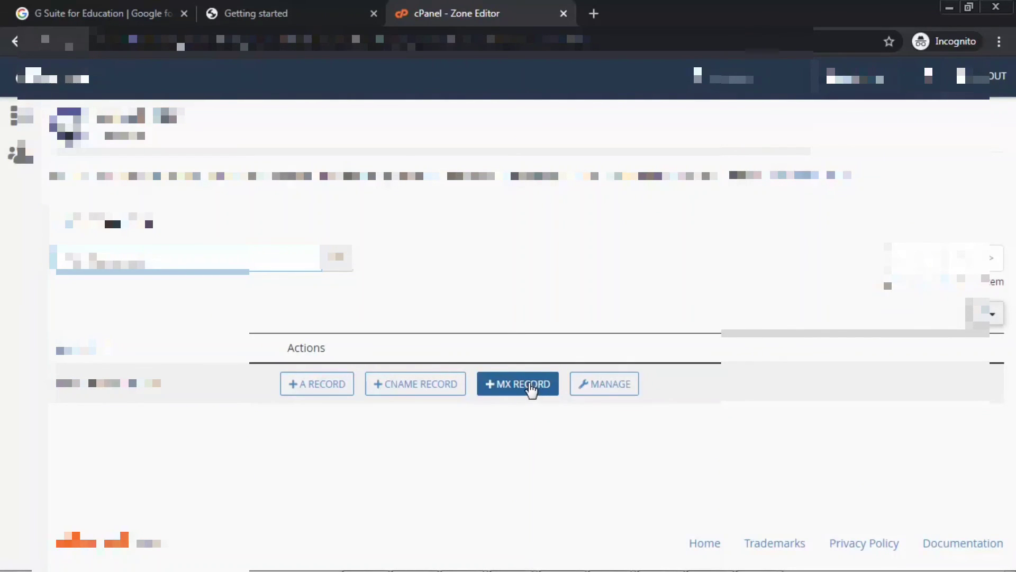
# Open the domain's zone records and highlight the MX TTL 14400 and priorities 1 and 5.
pyautogui.click(596, 391)
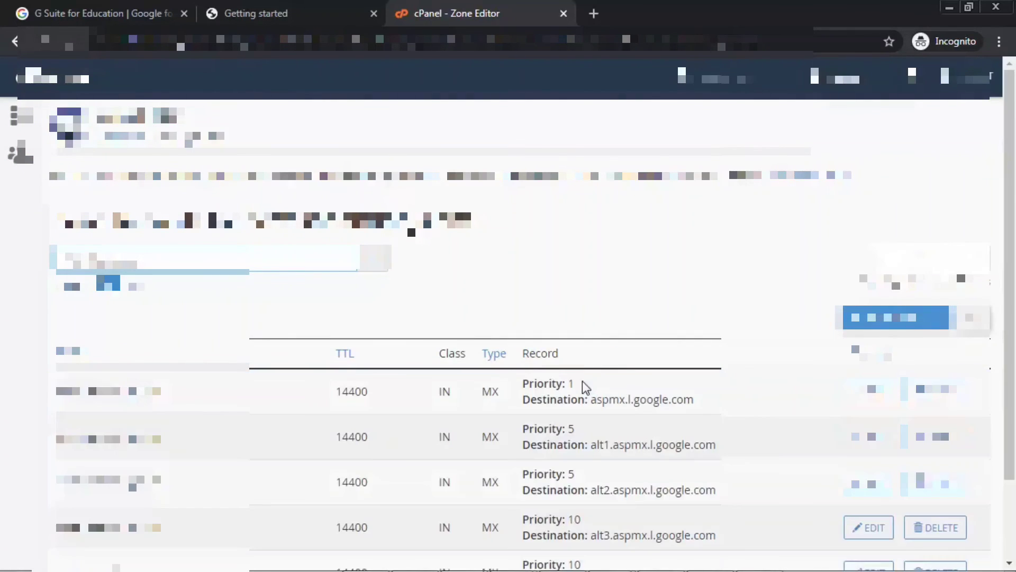
pyautogui.scroll(-2, 476, 291)
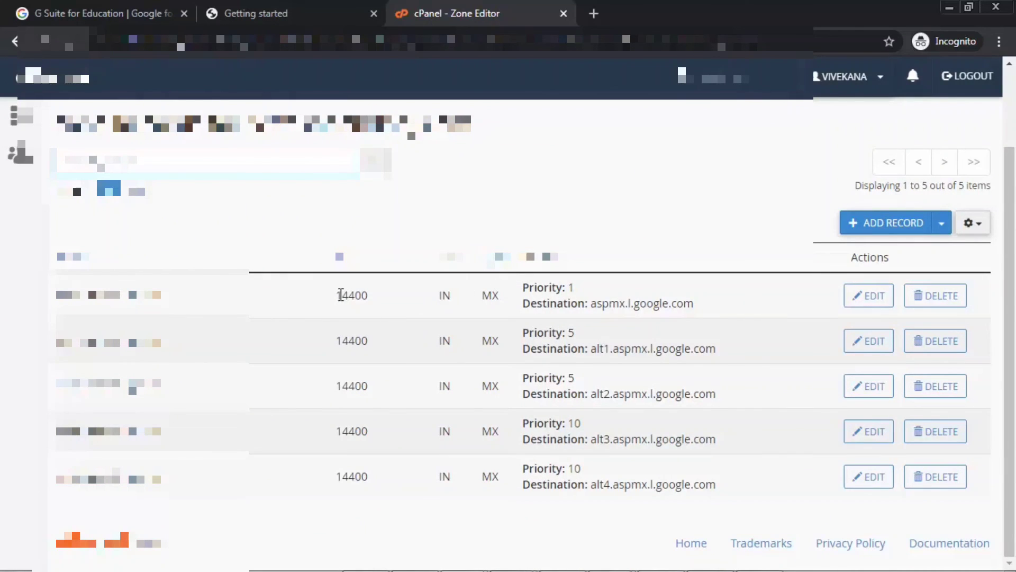
pyautogui.moveTo(337, 295); pyautogui.dragTo(376, 297)
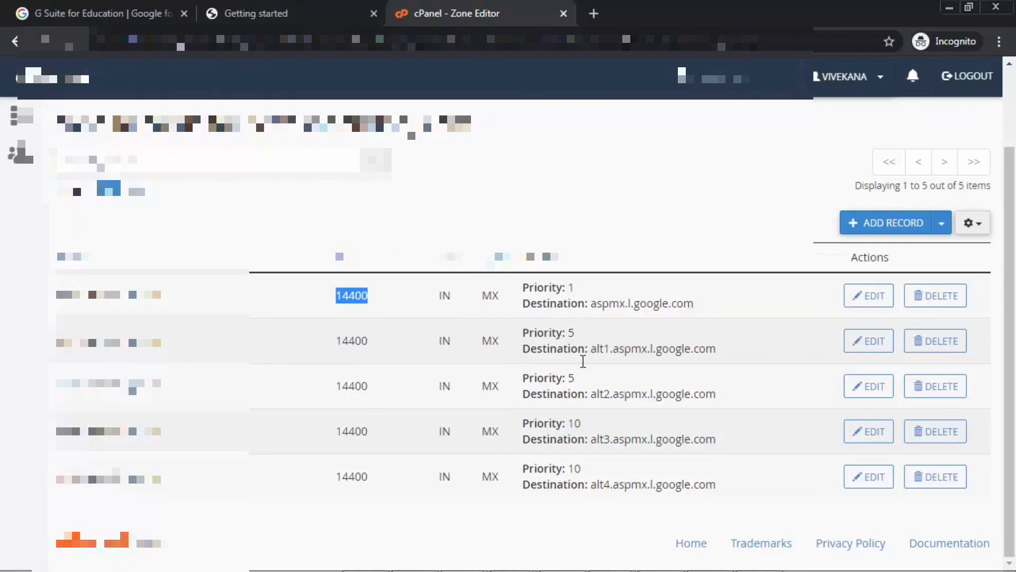
pyautogui.moveTo(524, 289); pyautogui.dragTo(578, 291)
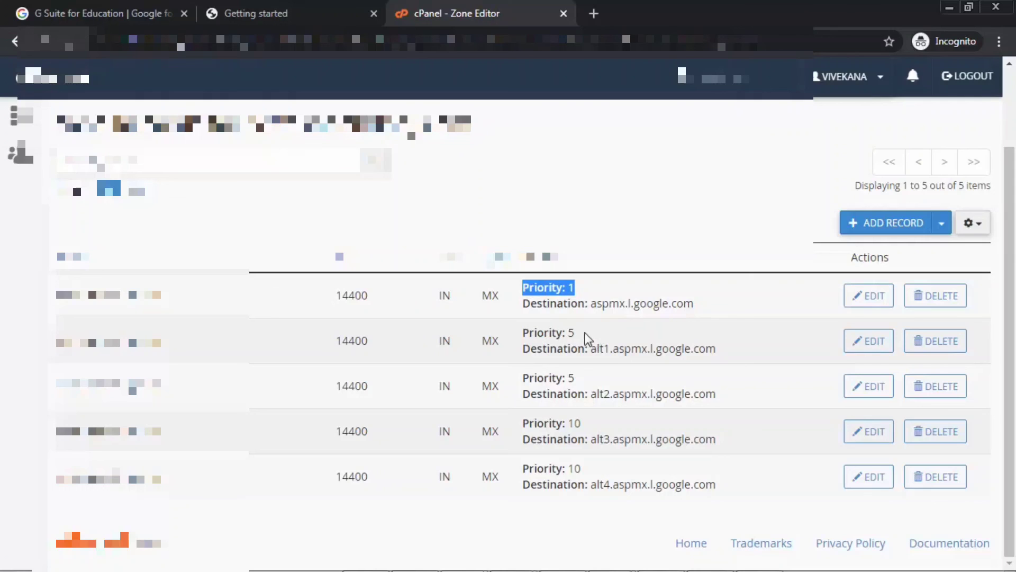
pyautogui.moveTo(586, 338); pyautogui.dragTo(557, 334)
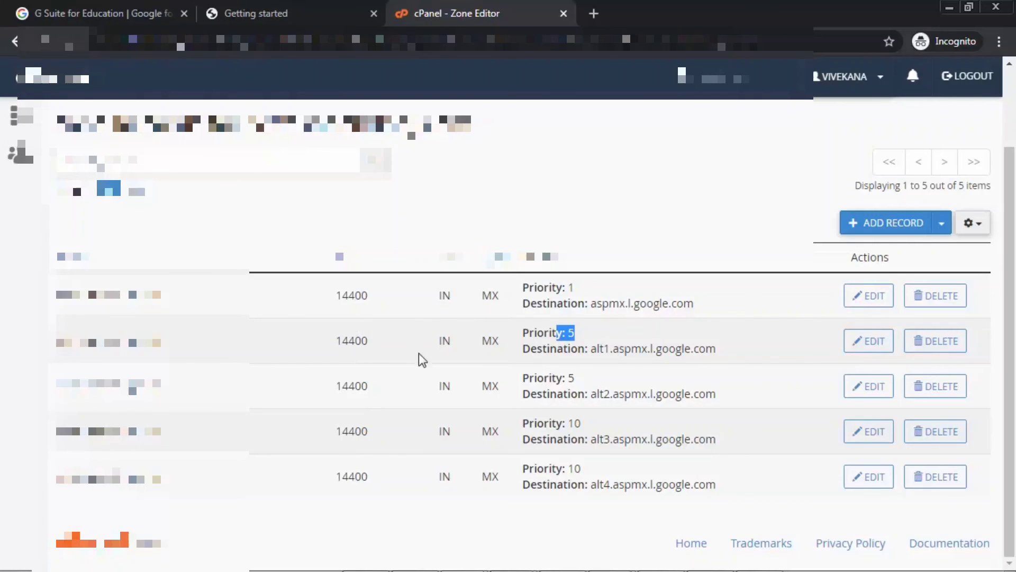
pyautogui.click(596, 280)
pyautogui.click(274, 11)
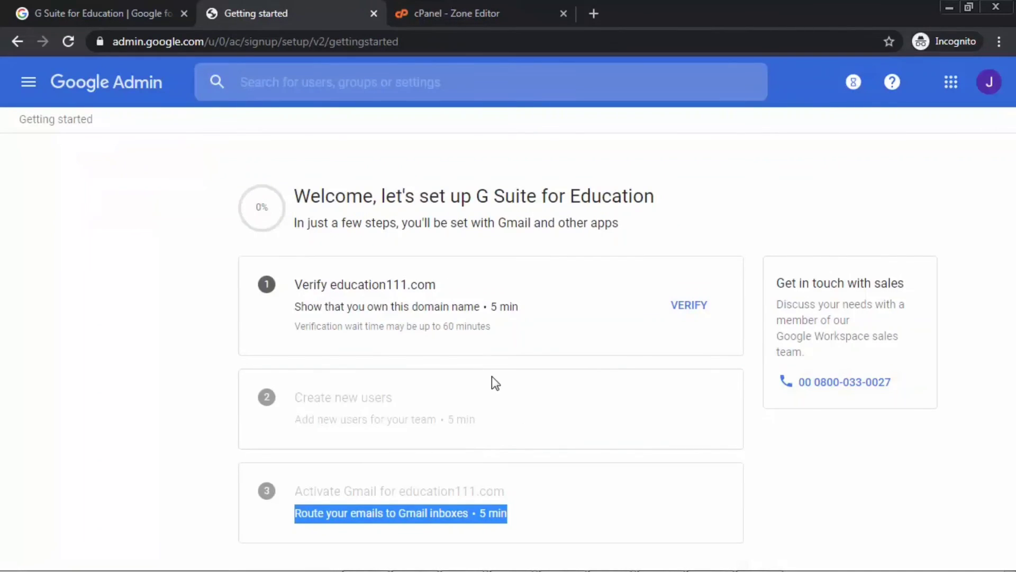
# Open Directory > Users to check the single active user, then switch to the G Suite for Education tab.
pyautogui.click(28, 83)
pyautogui.moveTo(136, 219)
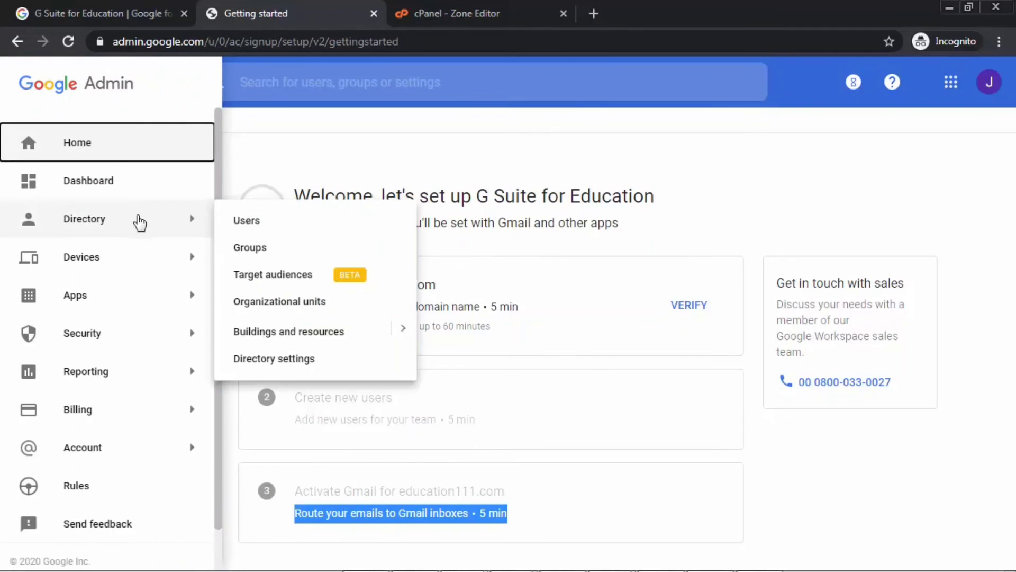
pyautogui.click(233, 225)
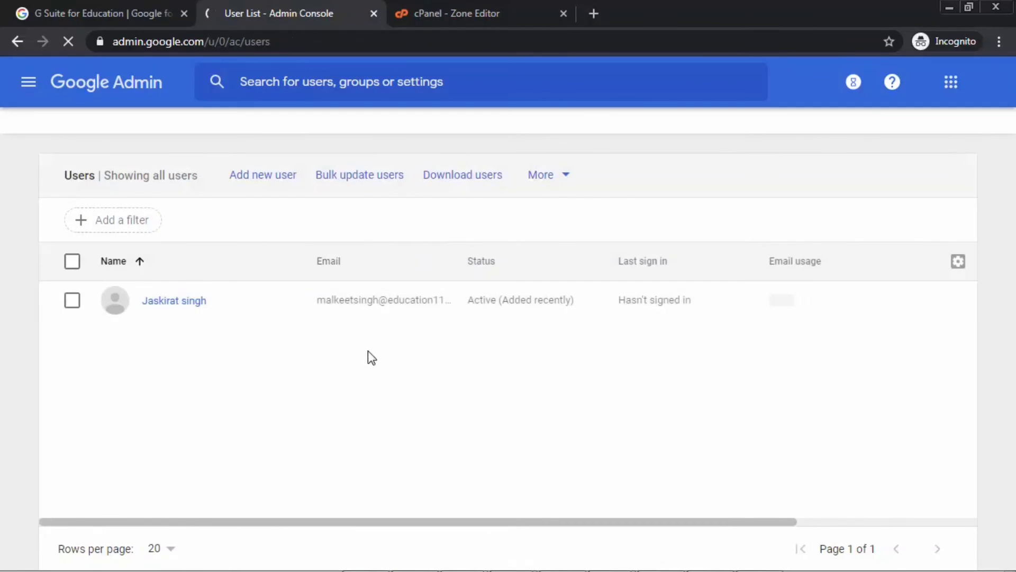
pyautogui.tripleClick(416, 300)
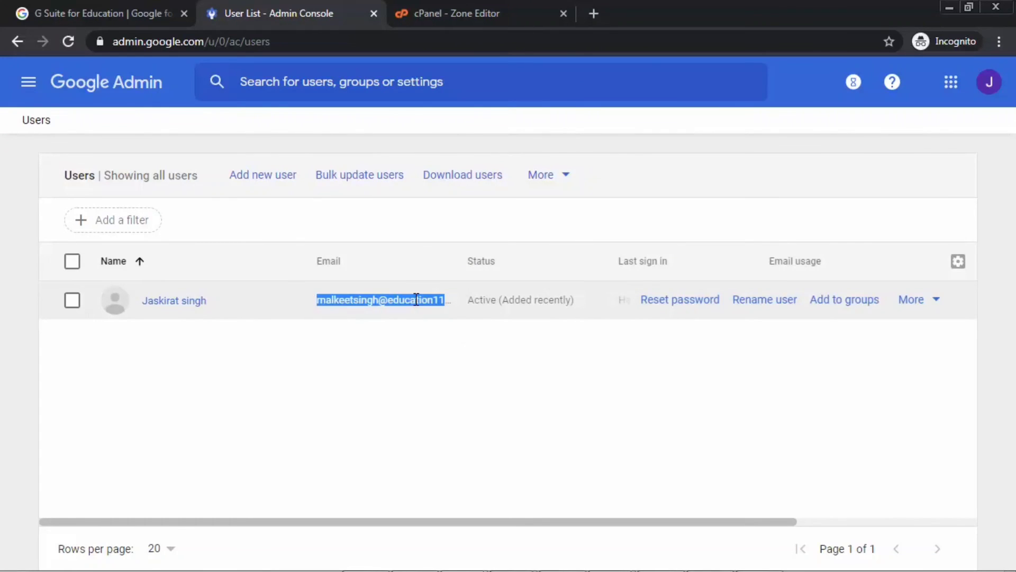
pyautogui.click(418, 375)
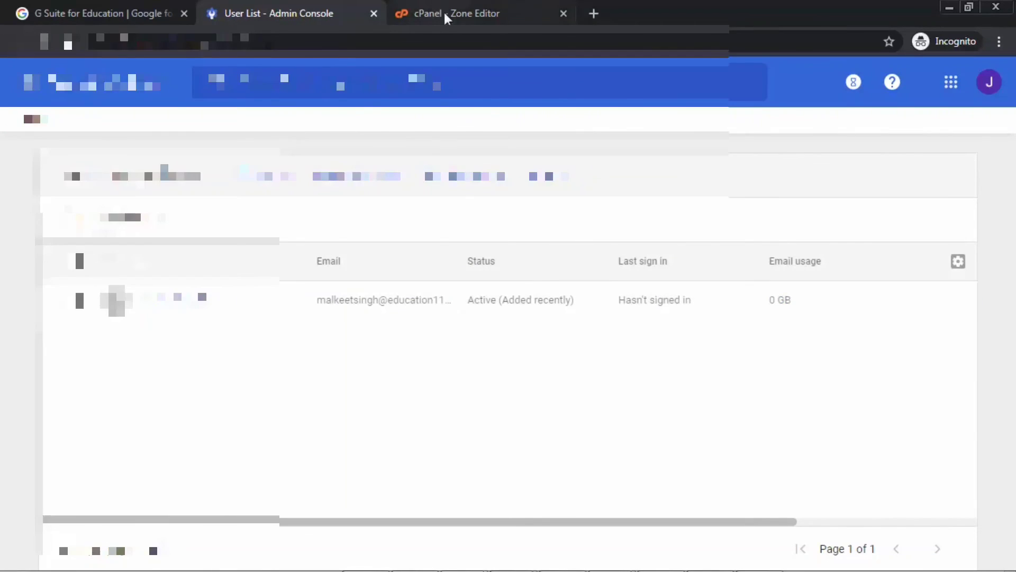
pyautogui.click(446, 15)
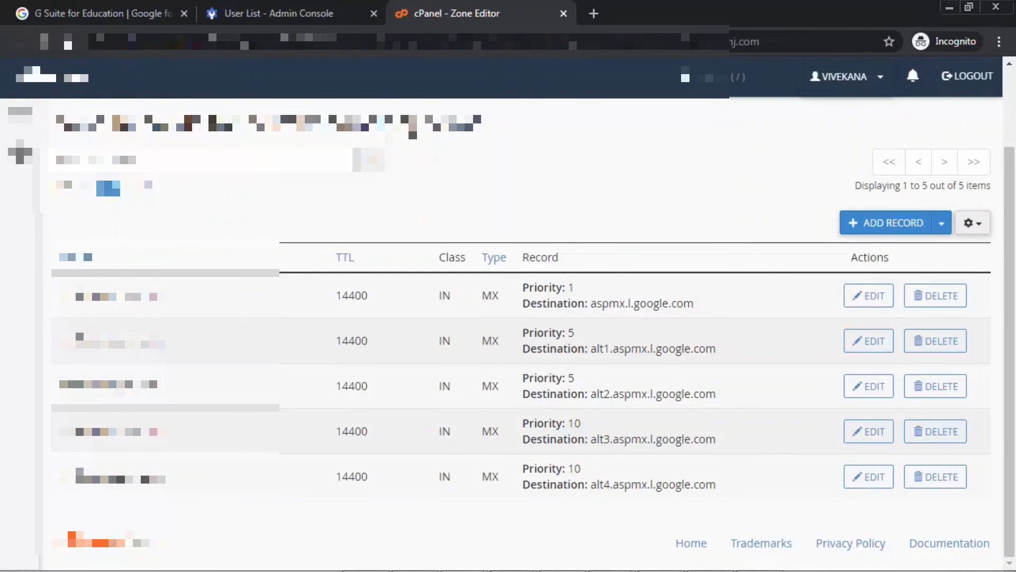
pyautogui.click(308, 14)
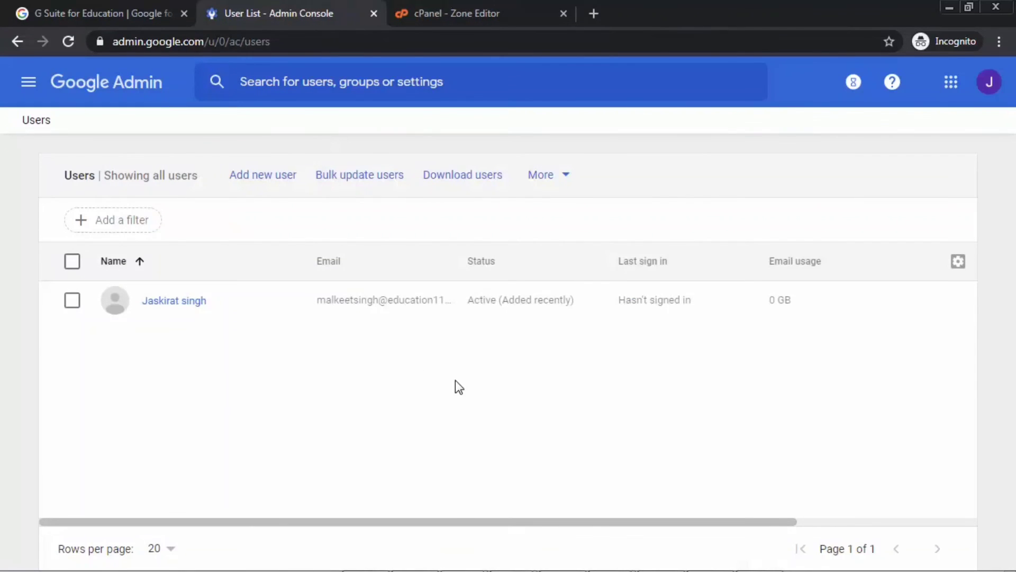
pyautogui.click(136, 4)
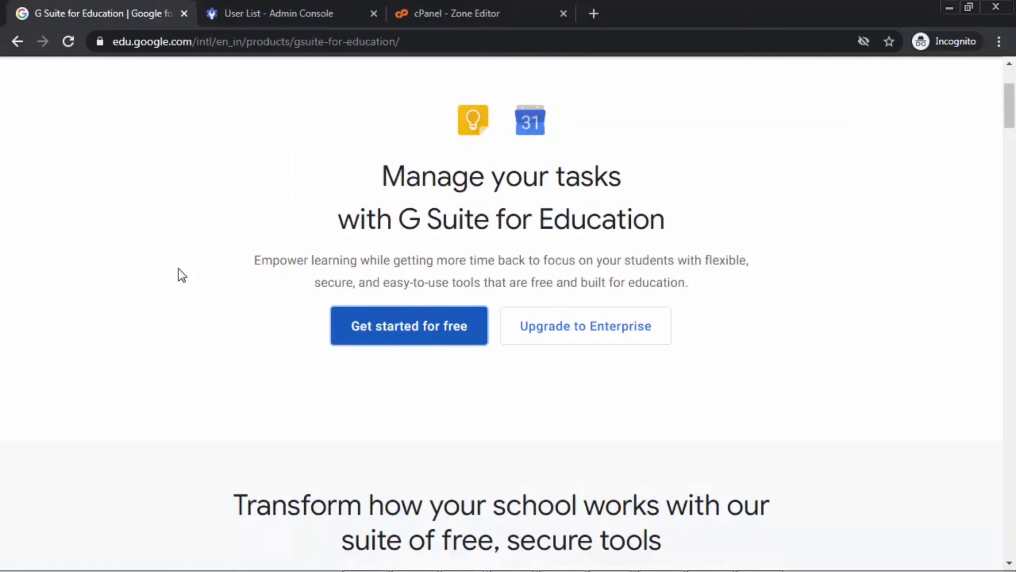